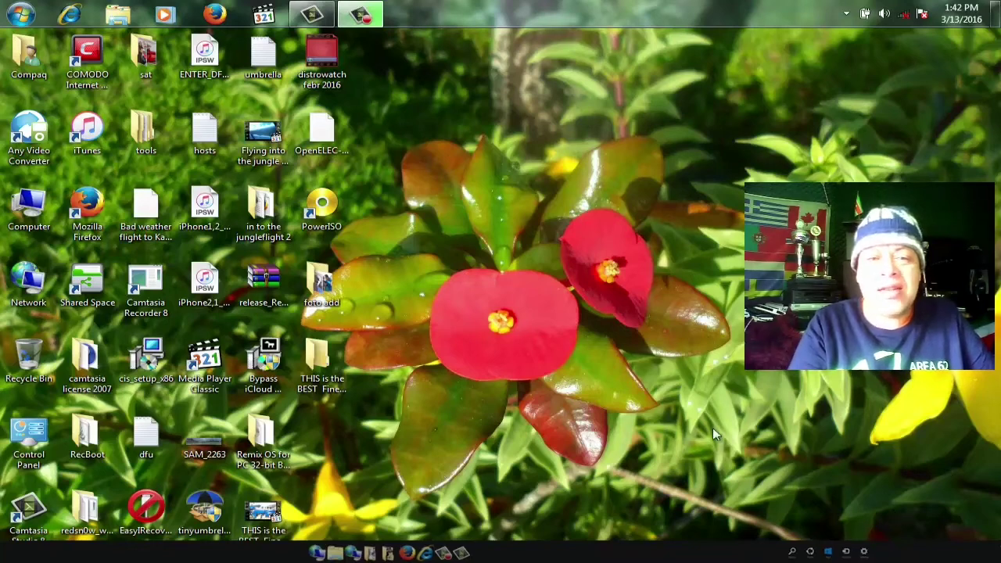
Step: Open My Videos inside the Compaq user folder and maximize the Explorer window
{"action": "double_click", "coordinate": [25, 72]}
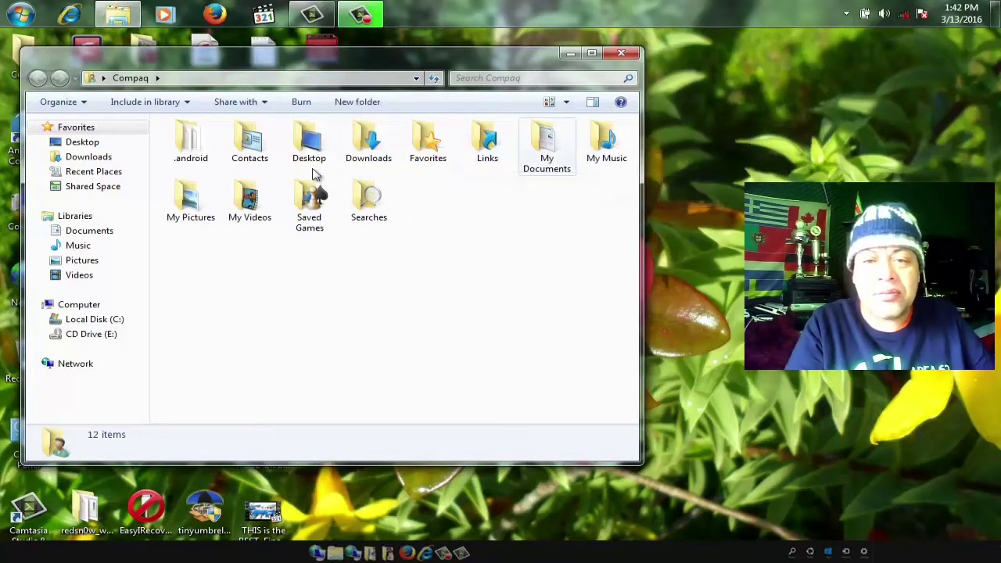
{"action": "double_click", "coordinate": [250, 199]}
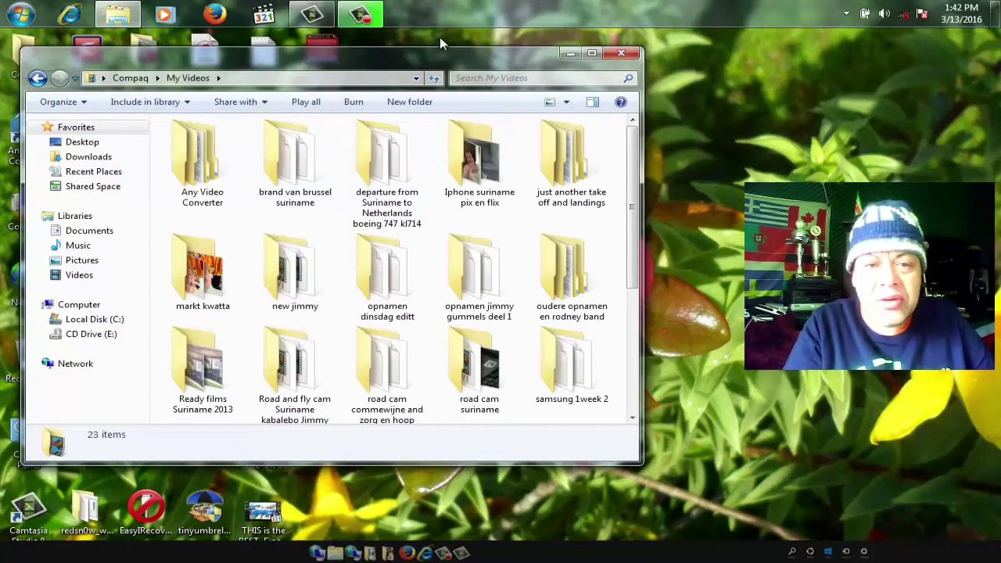
{"action": "left_click_drag", "start_coordinate": [381, 67], "coordinate": [485, 34]}
{"action": "double_click", "coordinate": [485, 34]}
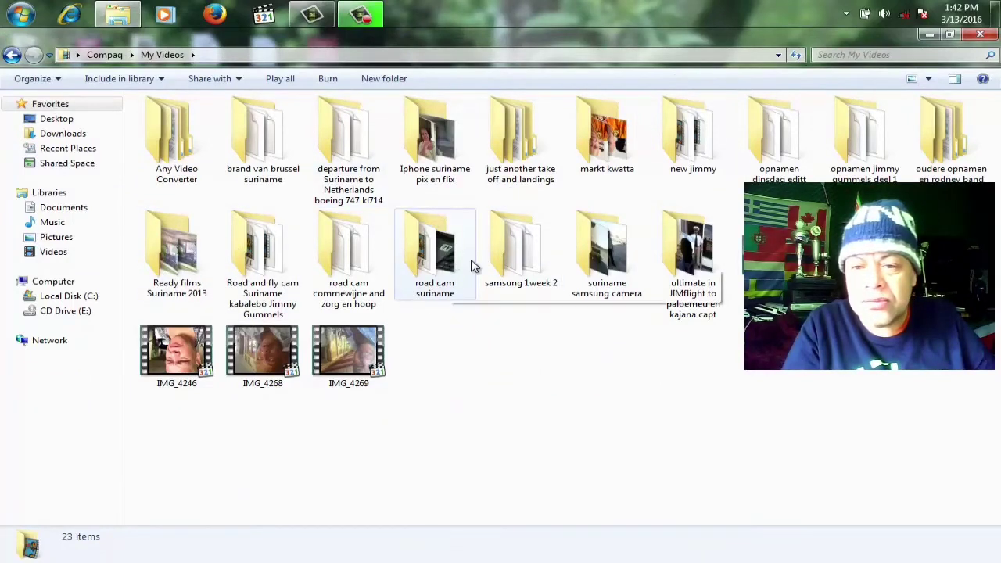
{"action": "left_click_drag", "start_coordinate": [447, 262], "coordinate": [488, 274]}
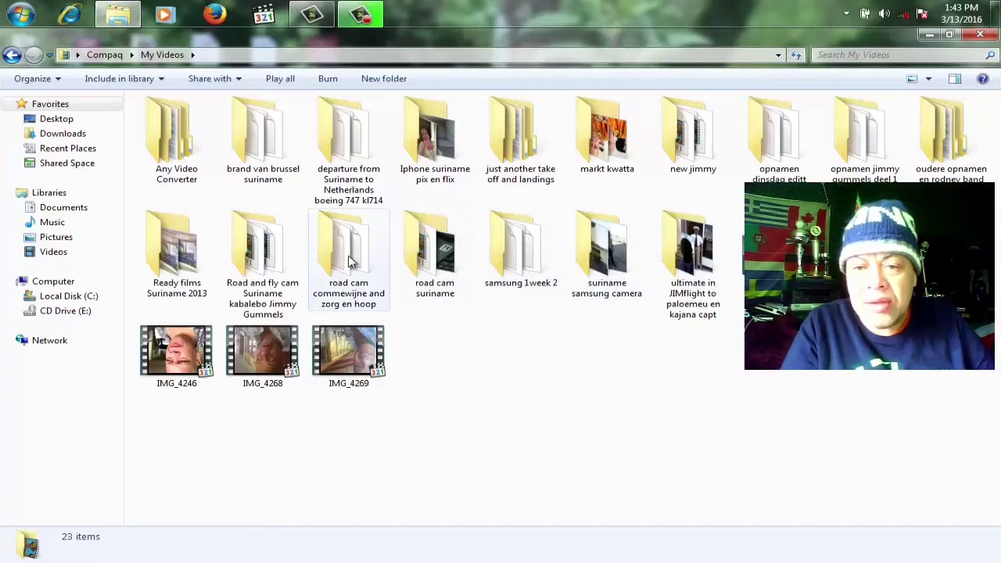
Step: Inspect the JIMflight and road cam commewijne clip folders, checking clip (11)'s details
{"action": "double_click", "coordinate": [690, 248]}
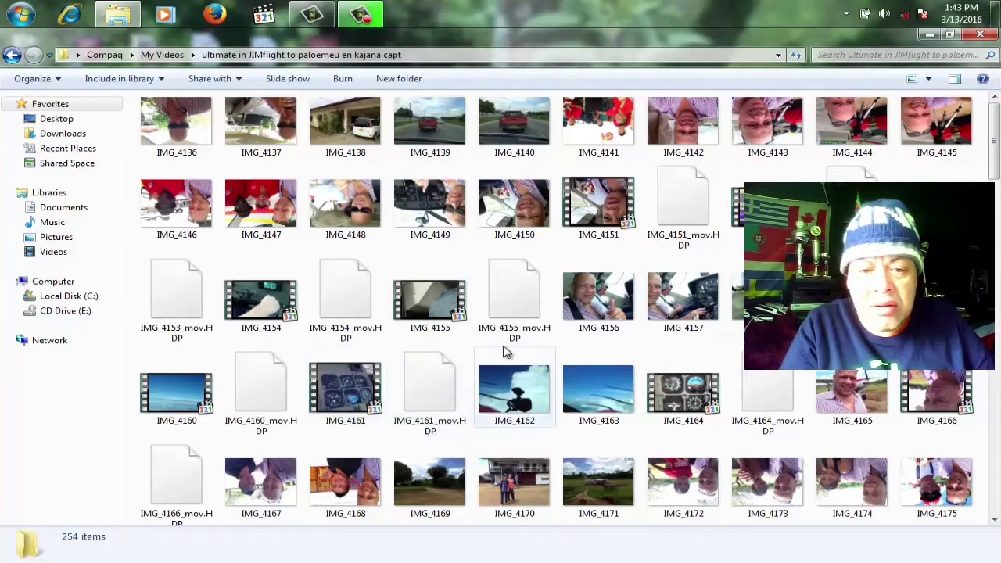
{"action": "left_click", "coordinate": [12, 55]}
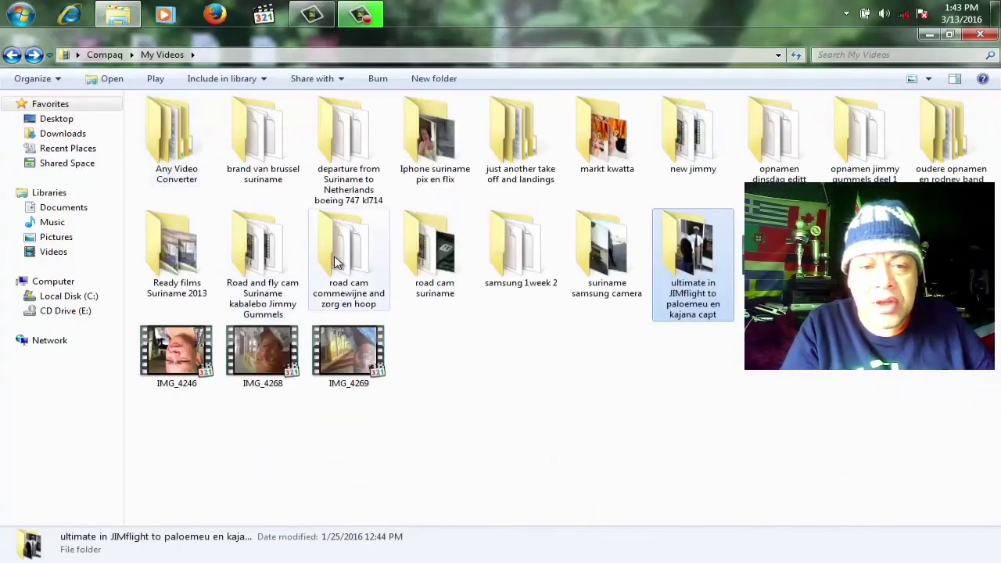
{"action": "double_click", "coordinate": [335, 263]}
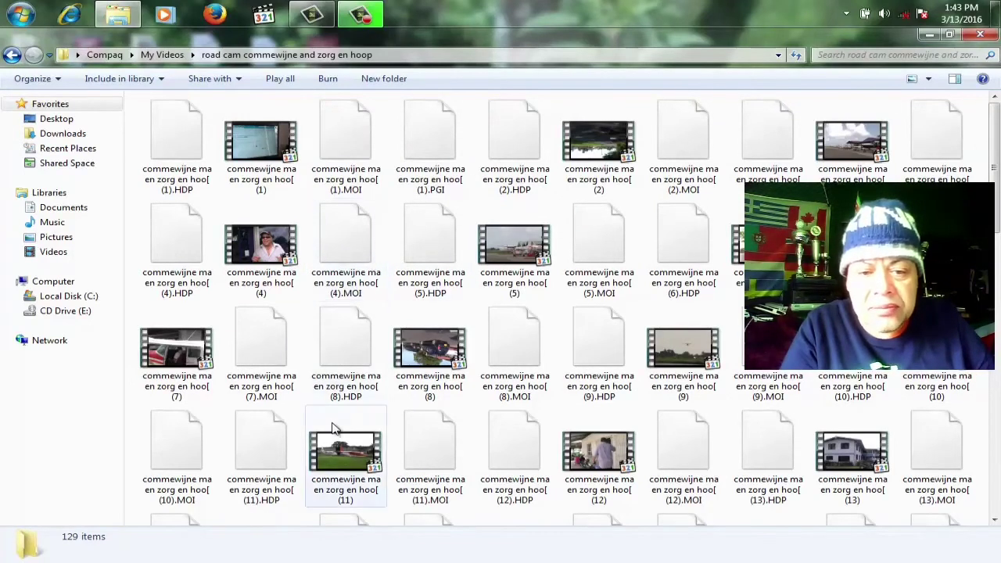
{"action": "left_click", "coordinate": [347, 462]}
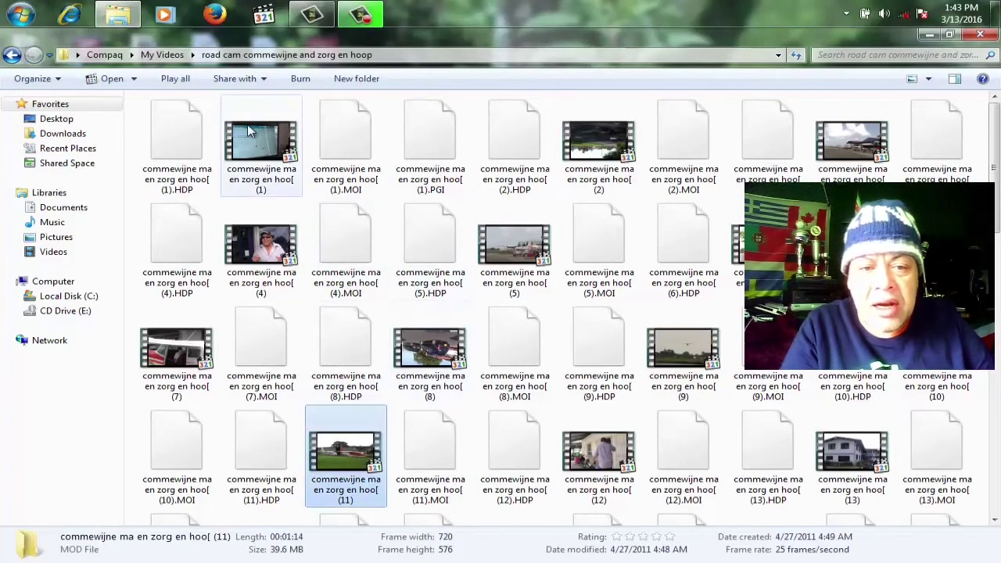
{"action": "left_click", "coordinate": [12, 56]}
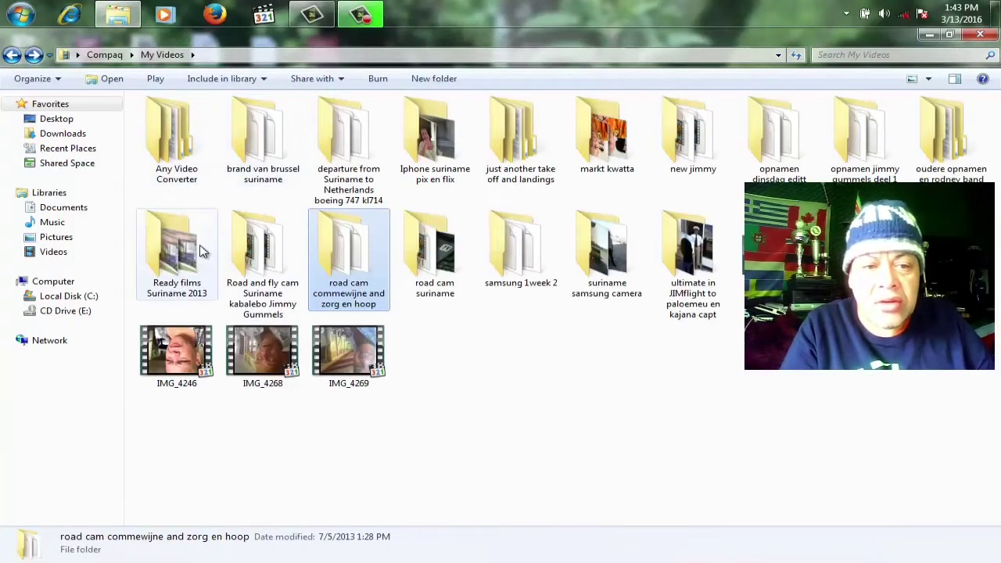
Step: Check the Road and fly cam and brand van brussel folders, ending in the departure from Suriname folder
{"action": "double_click", "coordinate": [250, 258]}
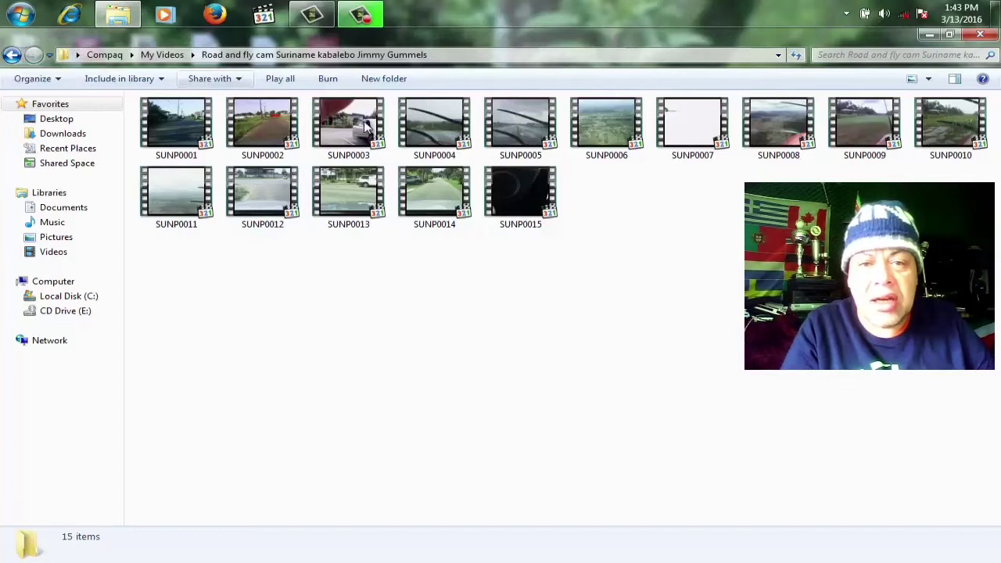
{"action": "left_click", "coordinate": [329, 153]}
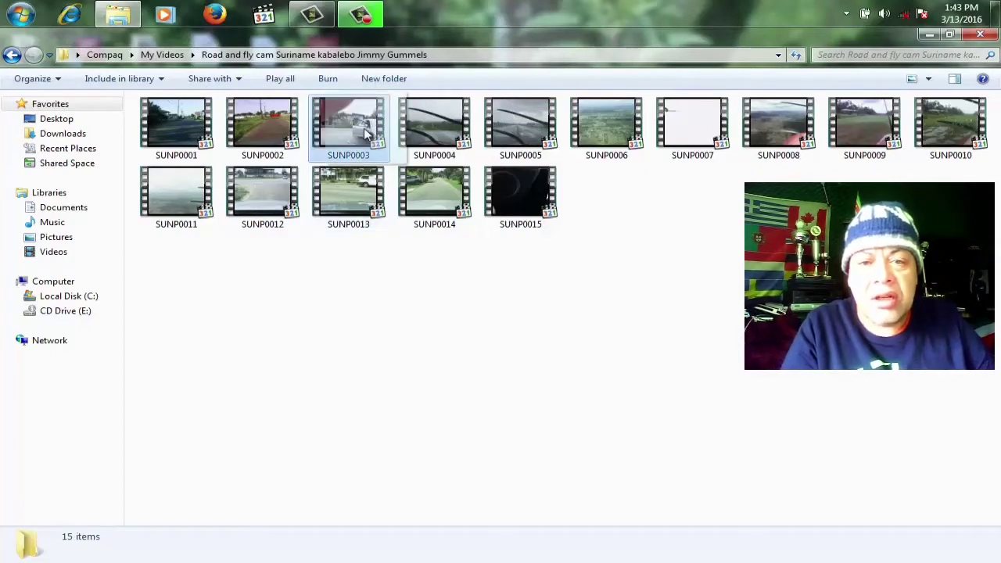
{"action": "left_click", "coordinate": [12, 55]}
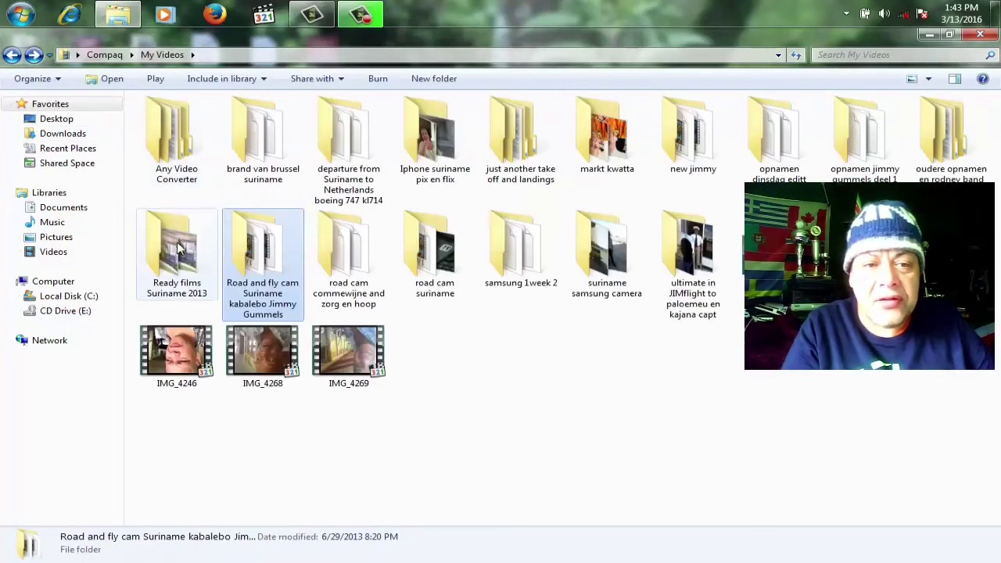
{"action": "left_click", "coordinate": [169, 173]}
{"action": "double_click", "coordinate": [252, 160]}
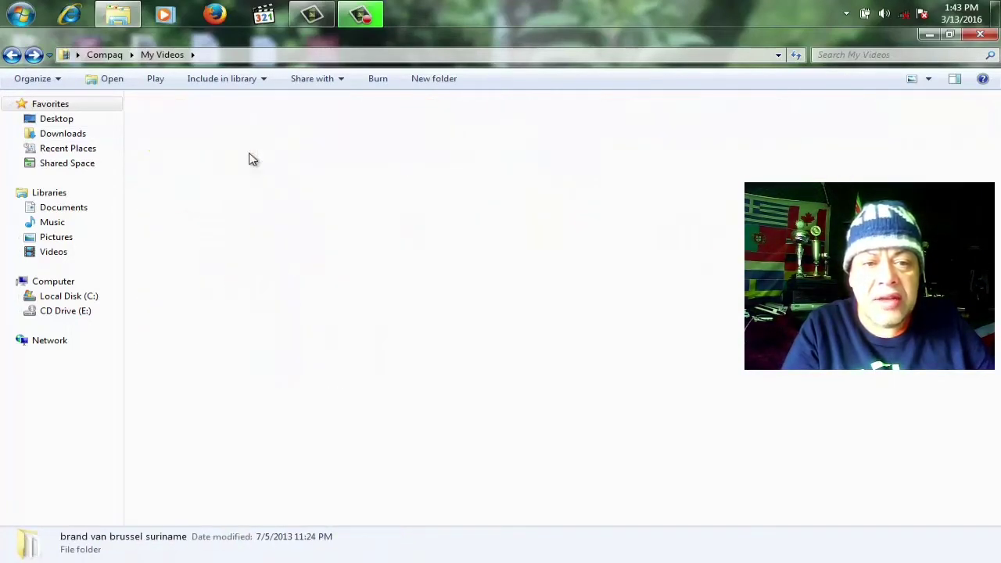
{"action": "left_click", "coordinate": [11, 55]}
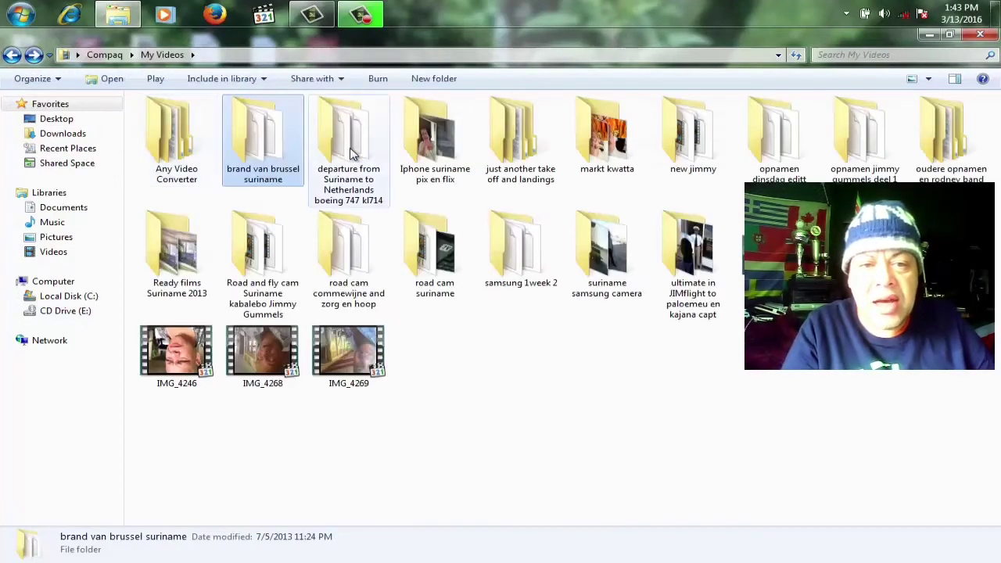
{"action": "double_click", "coordinate": [352, 153]}
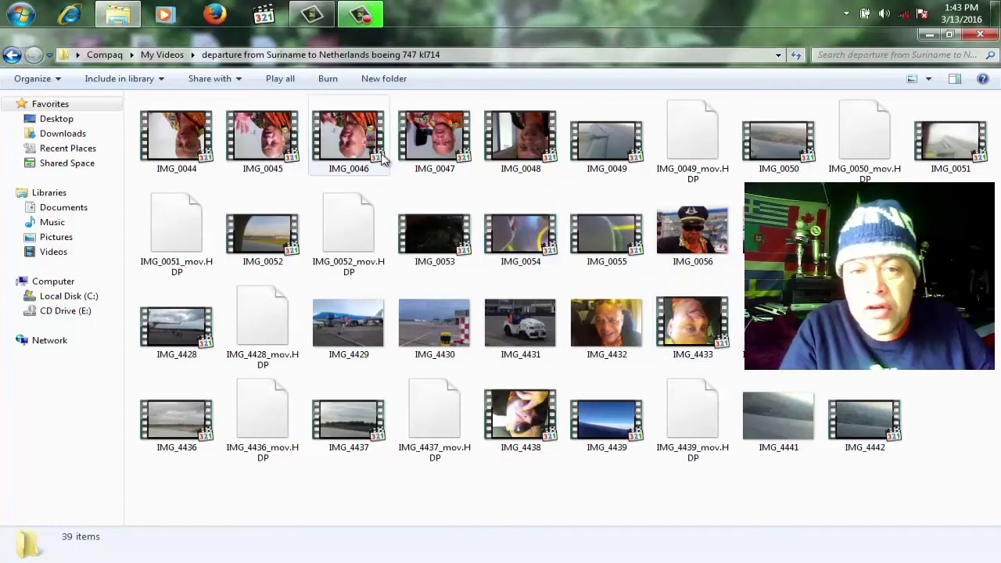
Step: View MOV01C in just another take off and landings > SD_VIDEO > PRG001, then switch to the Basic colour scheme
{"action": "left_click", "coordinate": [11, 55]}
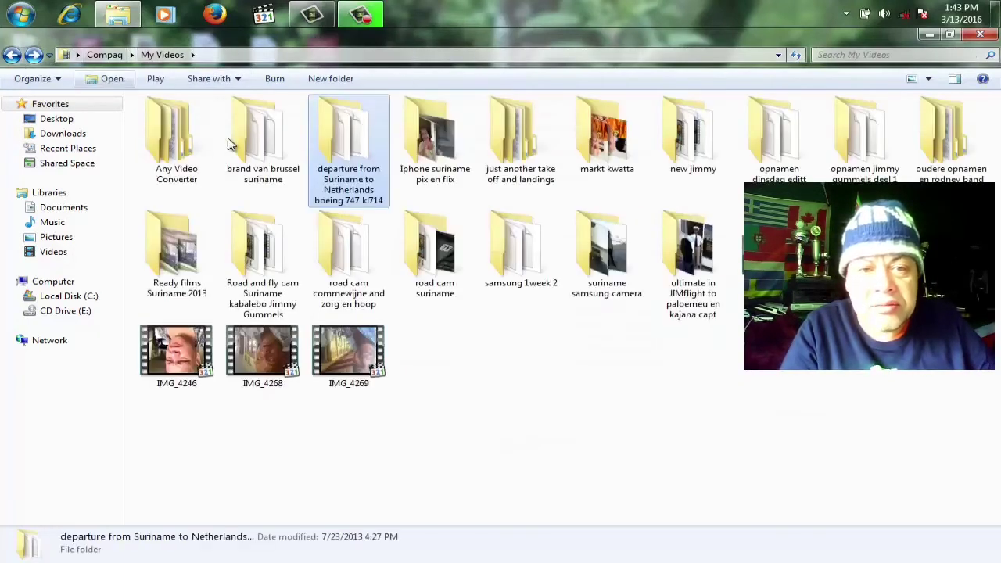
{"action": "double_click", "coordinate": [516, 141]}
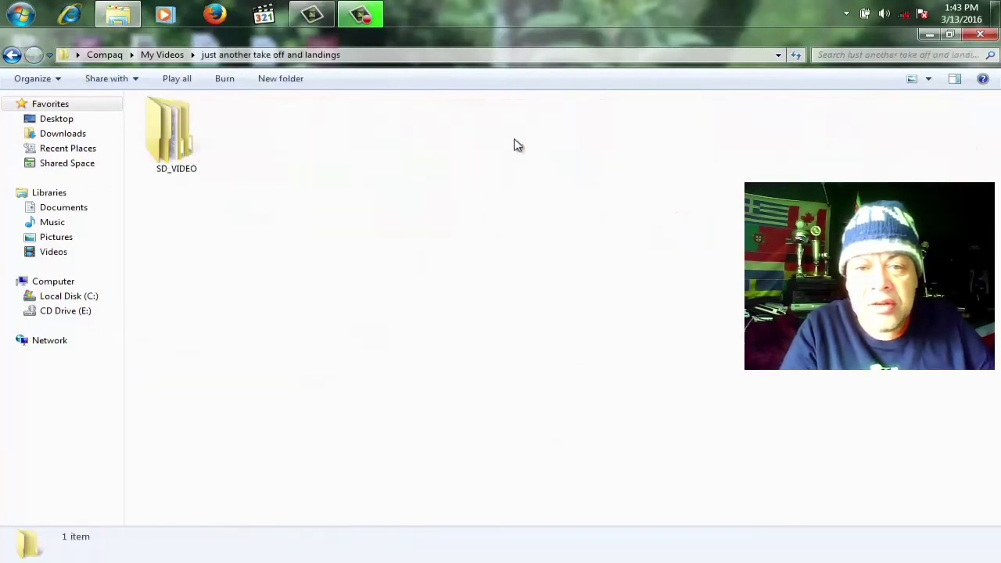
{"action": "double_click", "coordinate": [185, 145]}
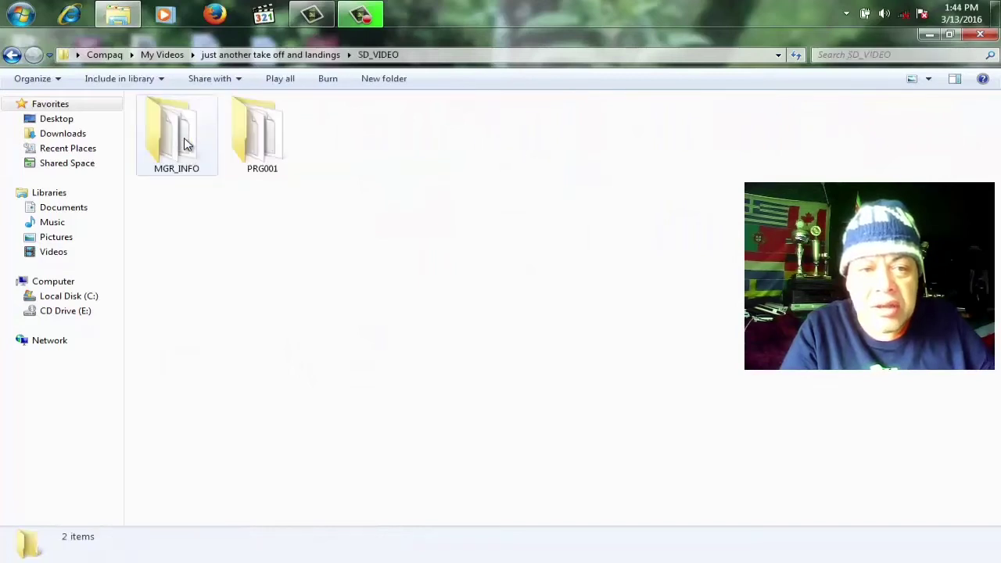
{"action": "double_click", "coordinate": [244, 142]}
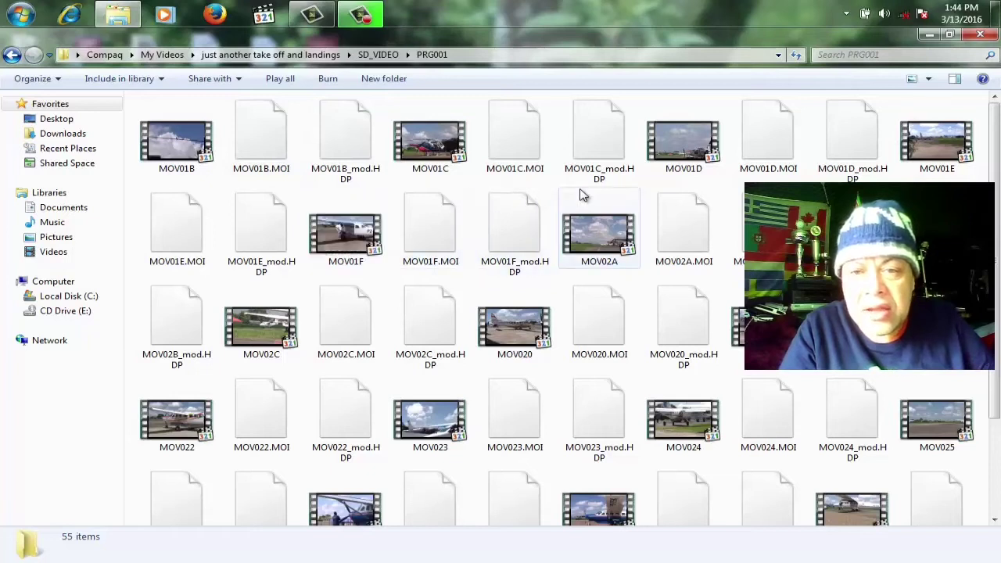
{"action": "left_click", "coordinate": [450, 150]}
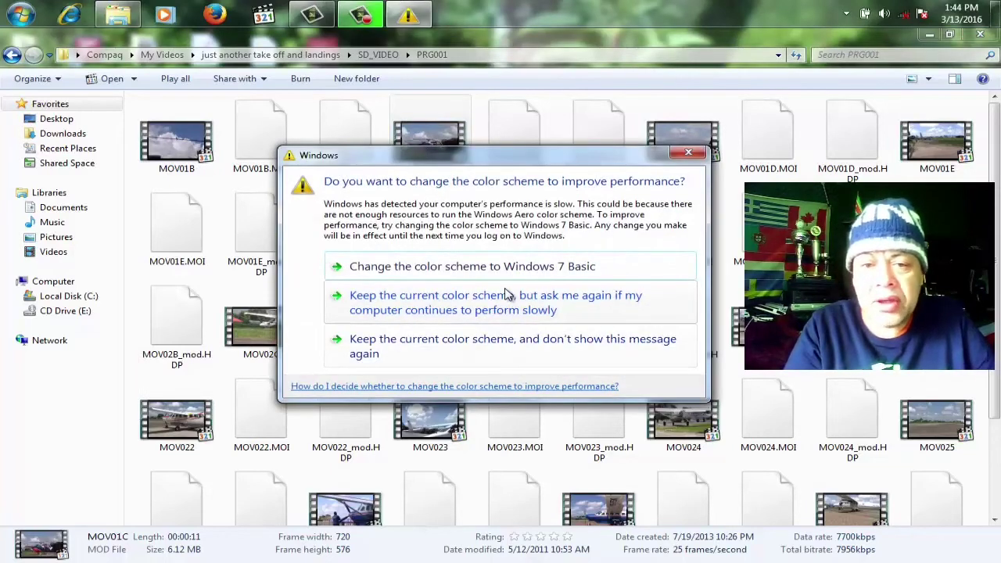
{"action": "left_click", "coordinate": [499, 268]}
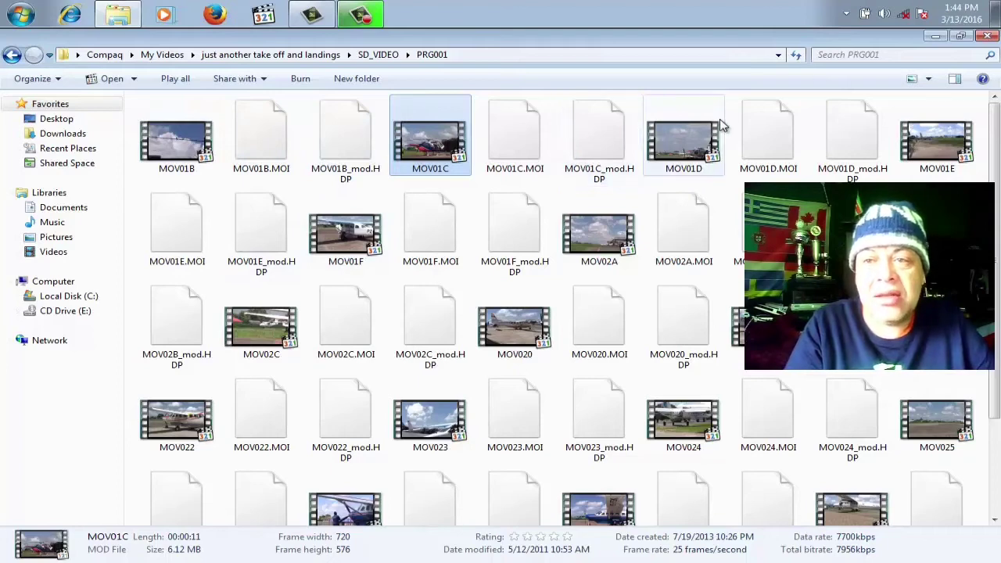
Step: Close Explorer and launch Any Video Converter from All Programs > Anvsoft
{"action": "left_click", "coordinate": [987, 39]}
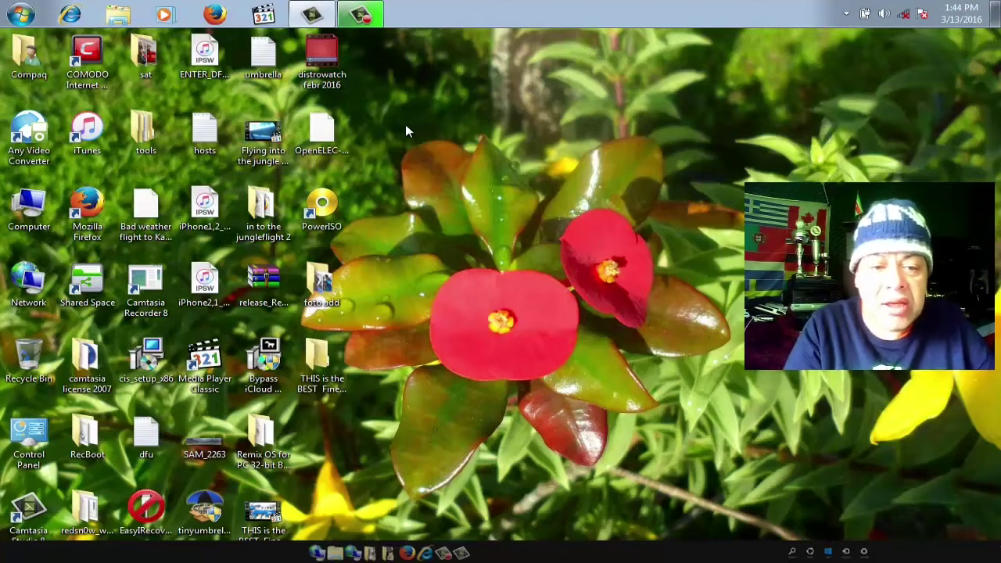
{"action": "left_click", "coordinate": [17, 11]}
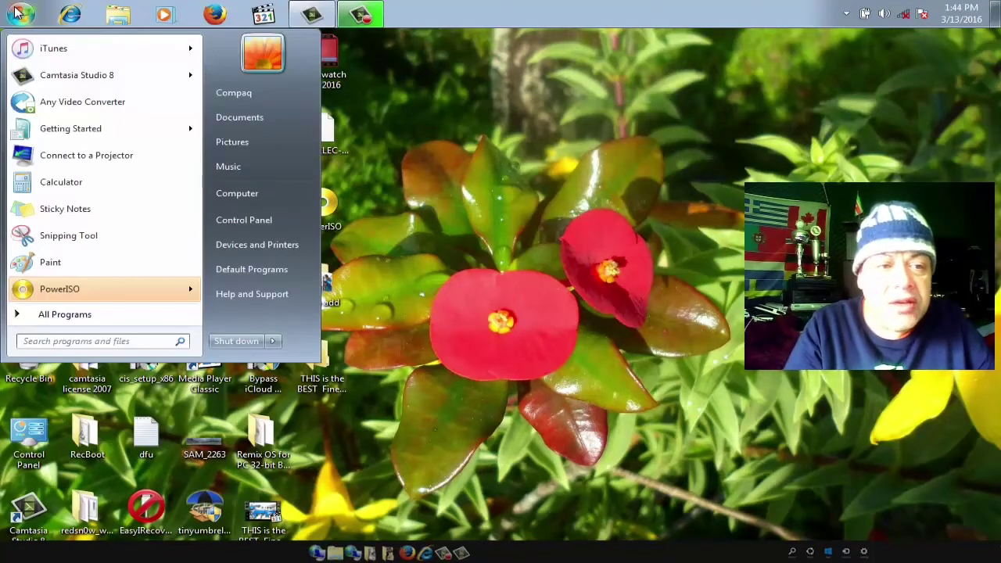
{"action": "left_click", "coordinate": [65, 317]}
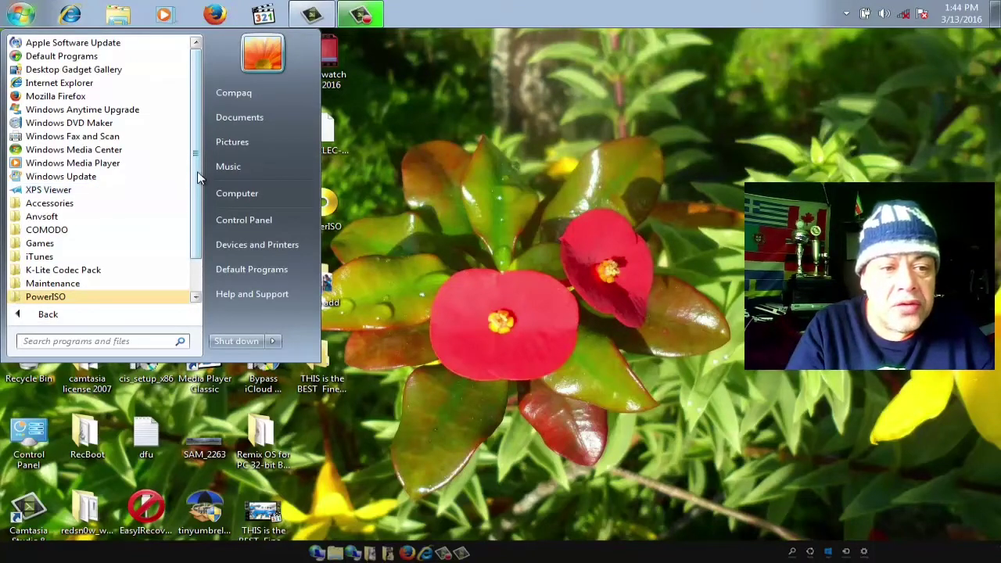
{"action": "left_click_drag", "start_coordinate": [197, 179], "coordinate": [197, 222]}
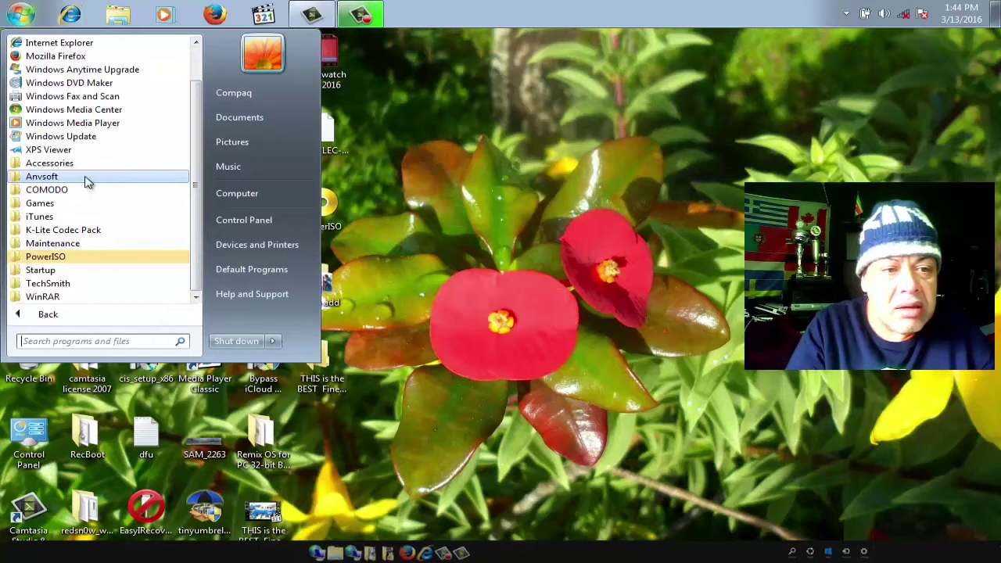
{"action": "left_click", "coordinate": [87, 181]}
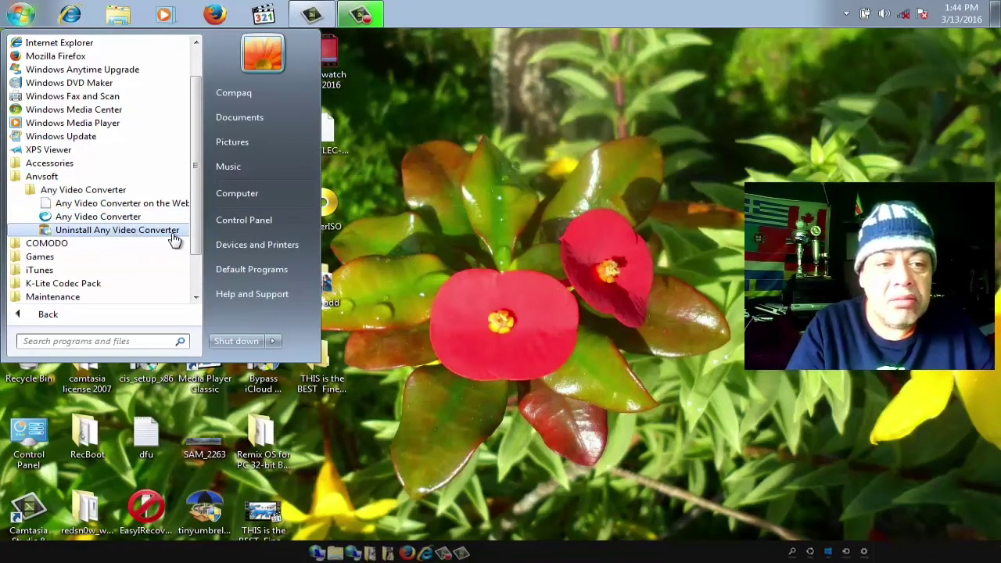
{"action": "left_click", "coordinate": [136, 218]}
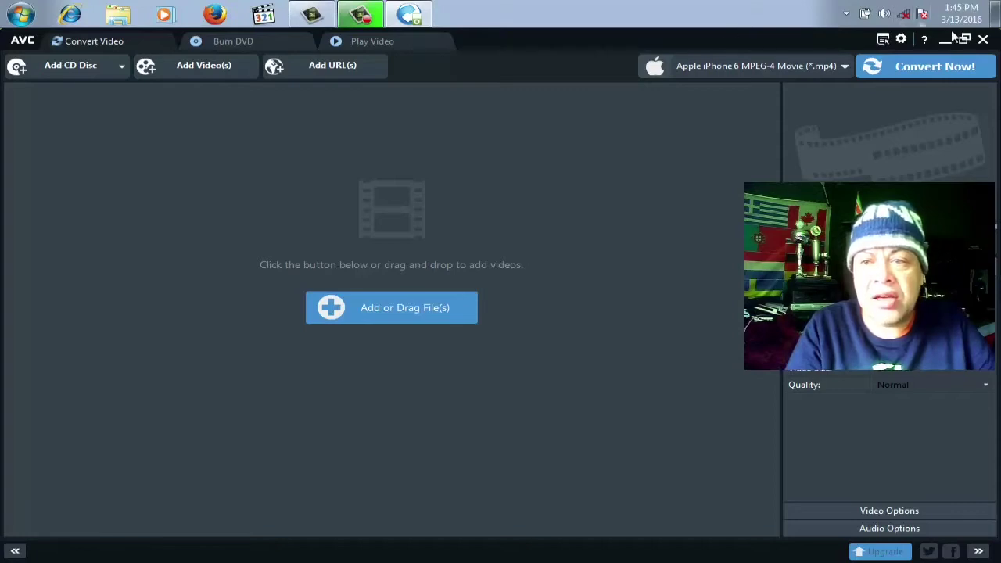
{"action": "left_click", "coordinate": [945, 41]}
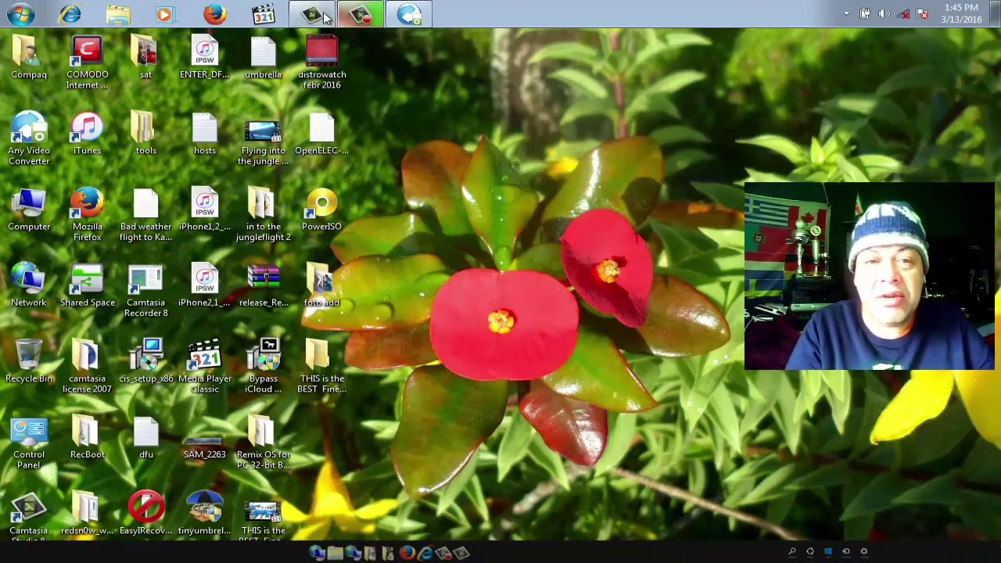
Step: Open the samsung 1week 2 folder from the Videos library
{"action": "left_click", "coordinate": [405, 16]}
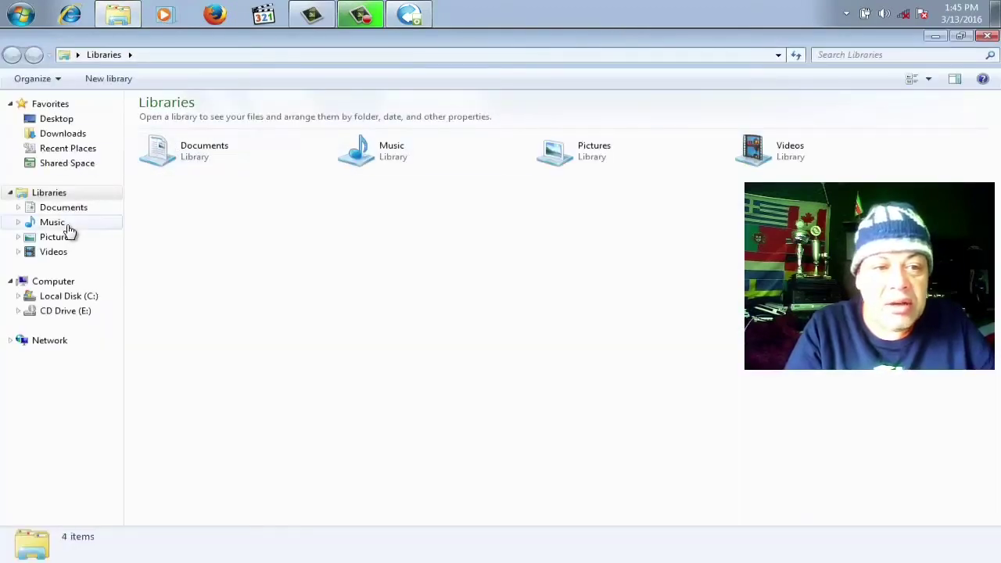
{"action": "left_click", "coordinate": [55, 252]}
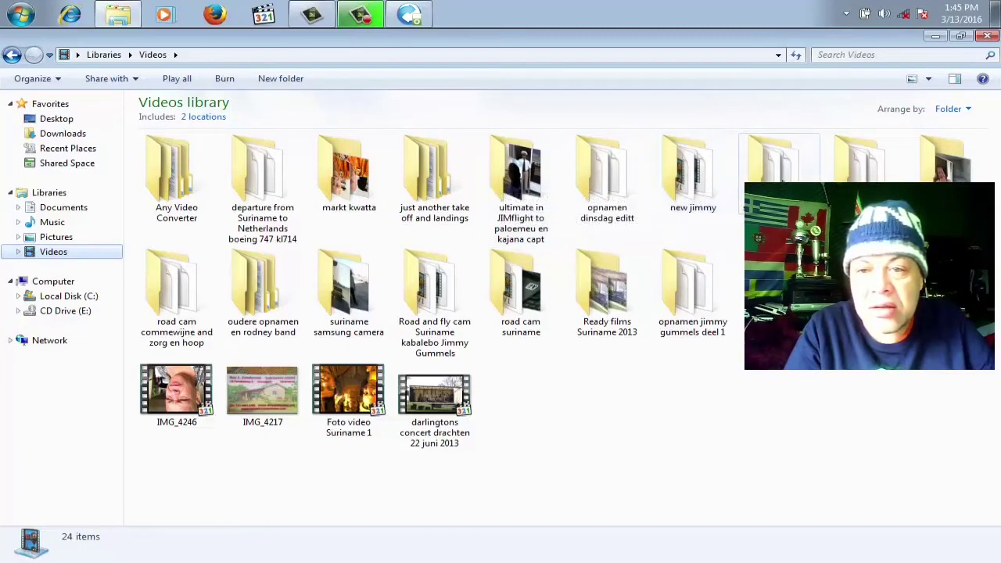
{"action": "left_click", "coordinate": [785, 168]}
{"action": "double_click", "coordinate": [786, 170]}
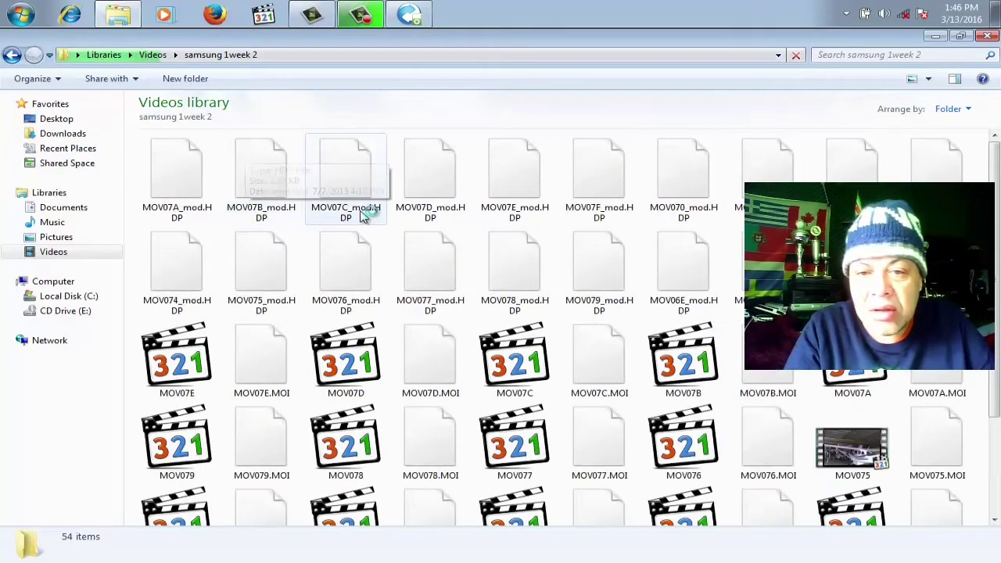
{"action": "left_click", "coordinate": [513, 359]}
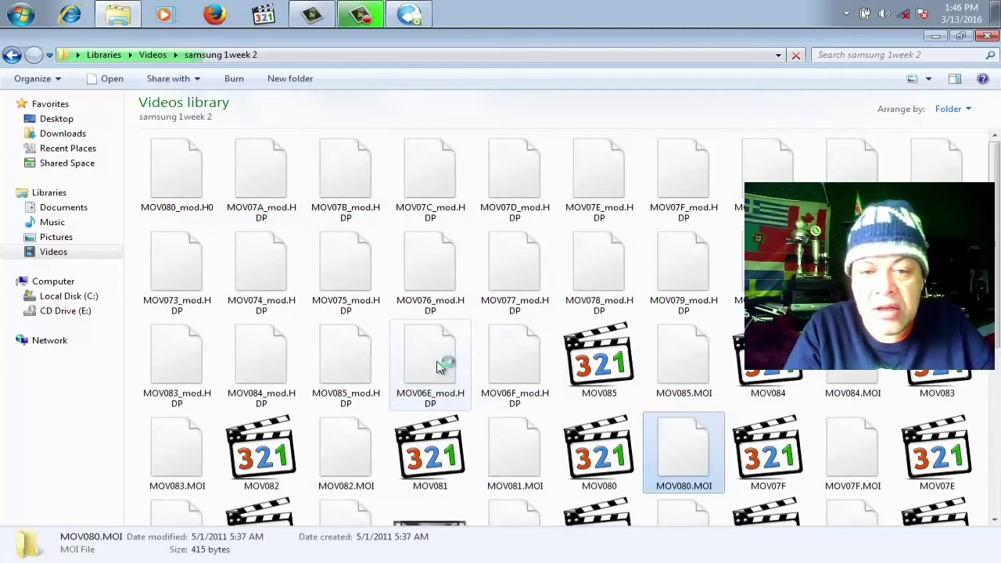
{"action": "left_click", "coordinate": [440, 363]}
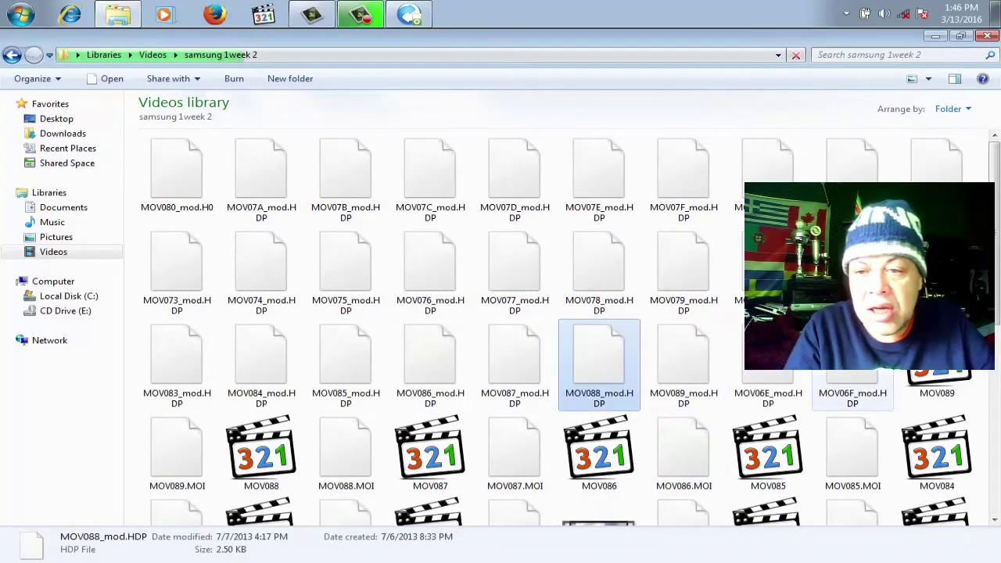
{"action": "left_click", "coordinate": [876, 460]}
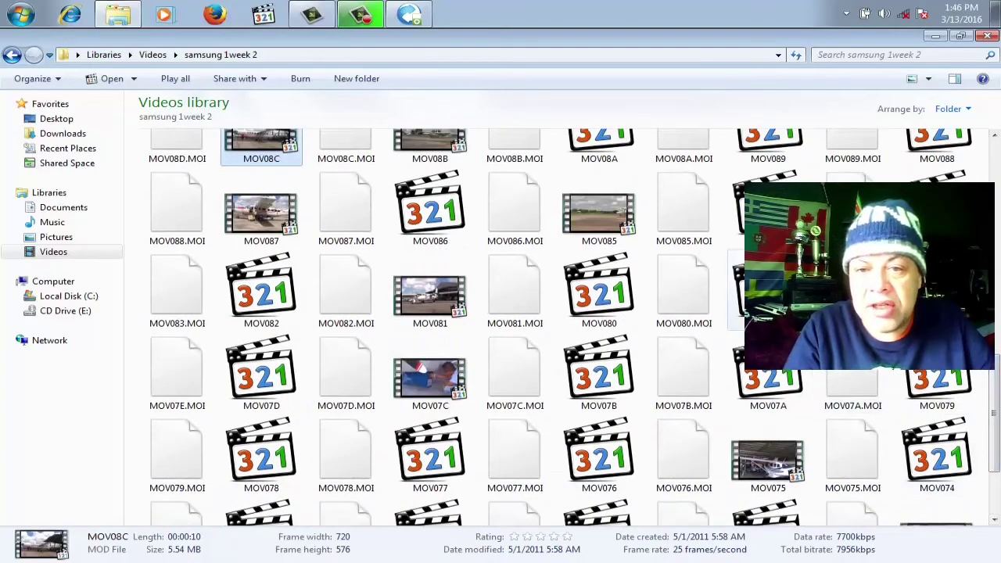
Step: Select MOV087, MOV082, MOV086, MOV081, MOV080 and MOV085, then restore Explorer down beside the converter
{"action": "left_click", "coordinate": [739, 293]}
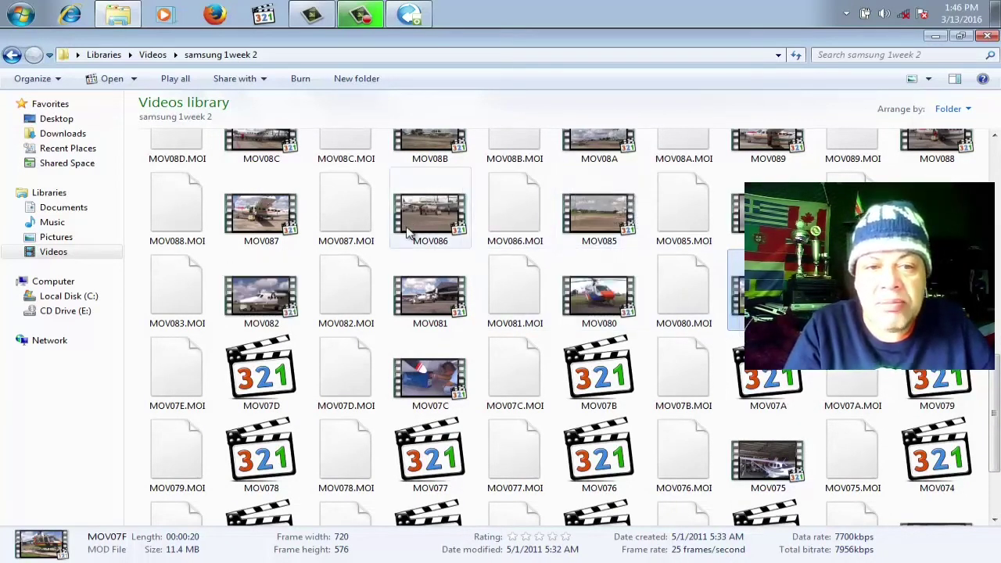
{"action": "left_click", "coordinate": [270, 294]}
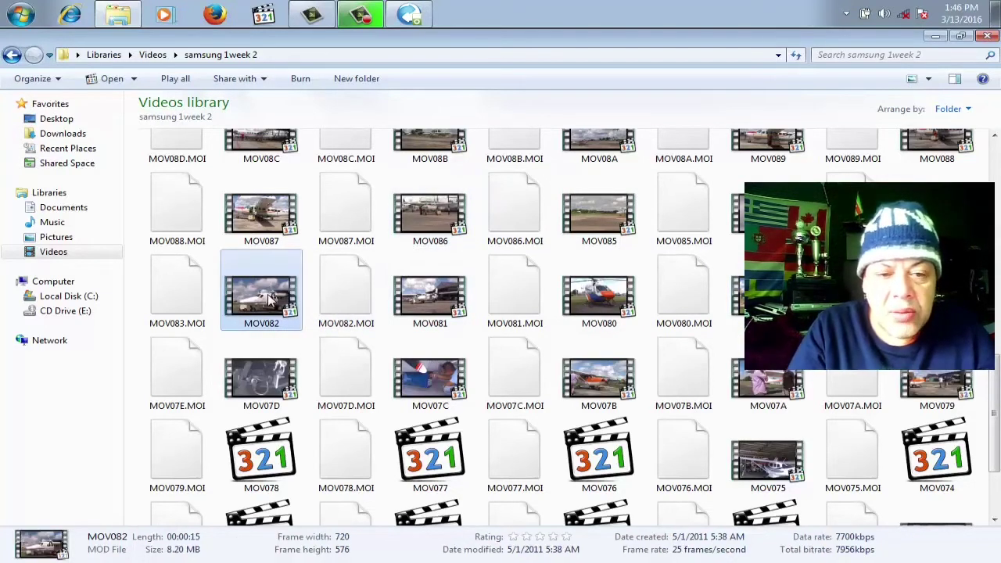
{"action": "left_click", "coordinate": [263, 206]}
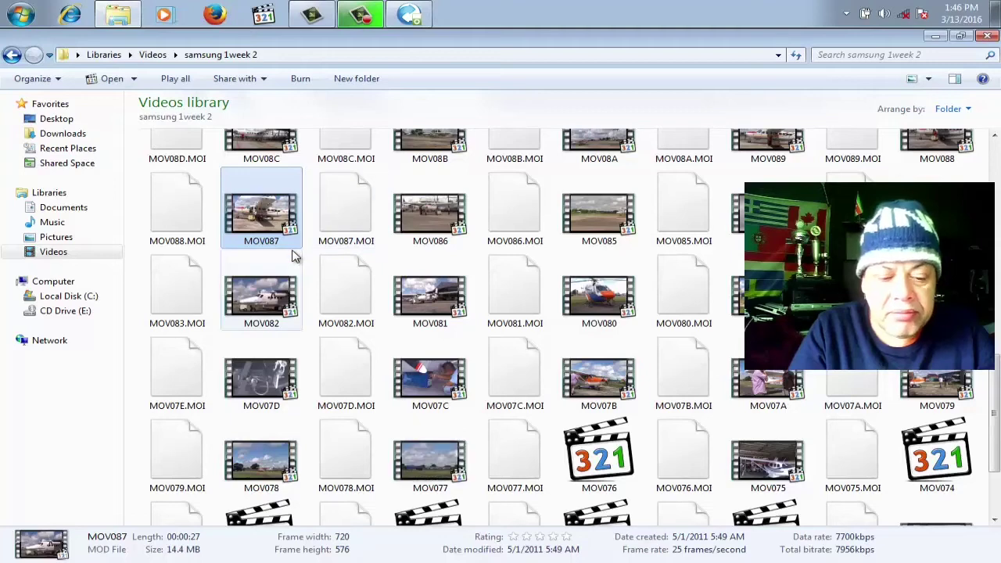
{"action": "left_click", "coordinate": [282, 293], "text": "ctrl"}
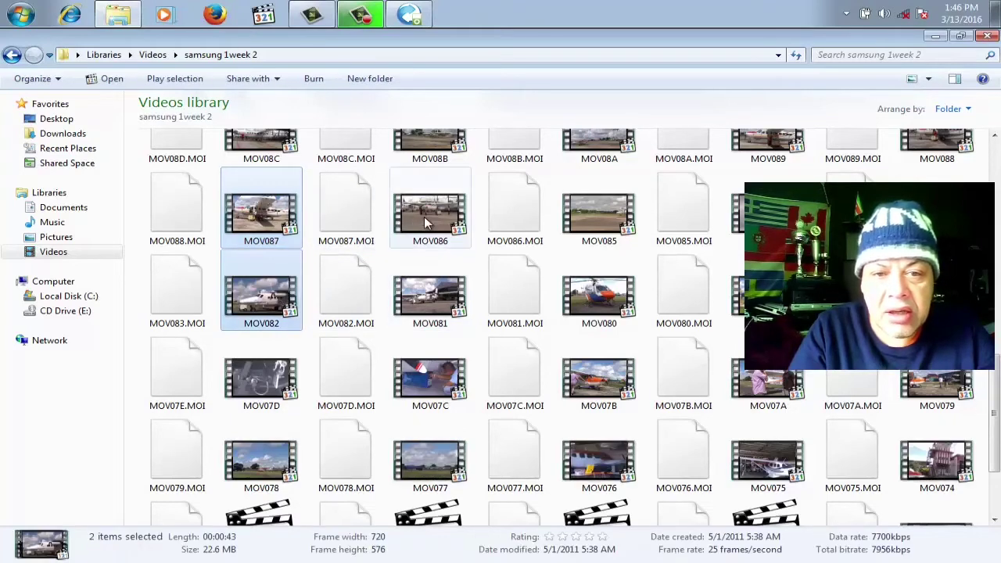
{"action": "left_click", "coordinate": [429, 293], "text": "ctrl"}
{"action": "left_click", "coordinate": [599, 295], "text": "ctrl"}
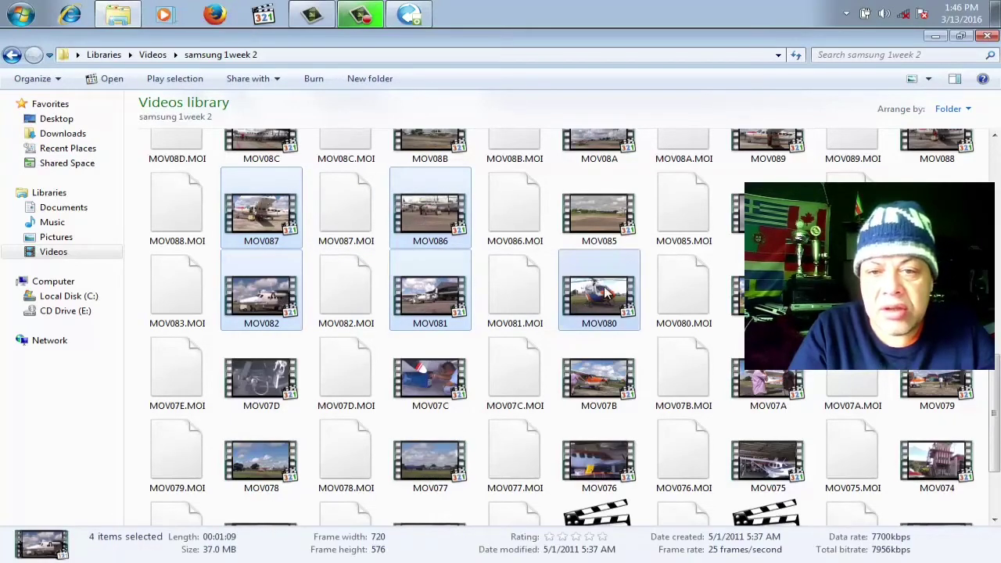
{"action": "left_click", "coordinate": [600, 218], "text": "ctrl"}
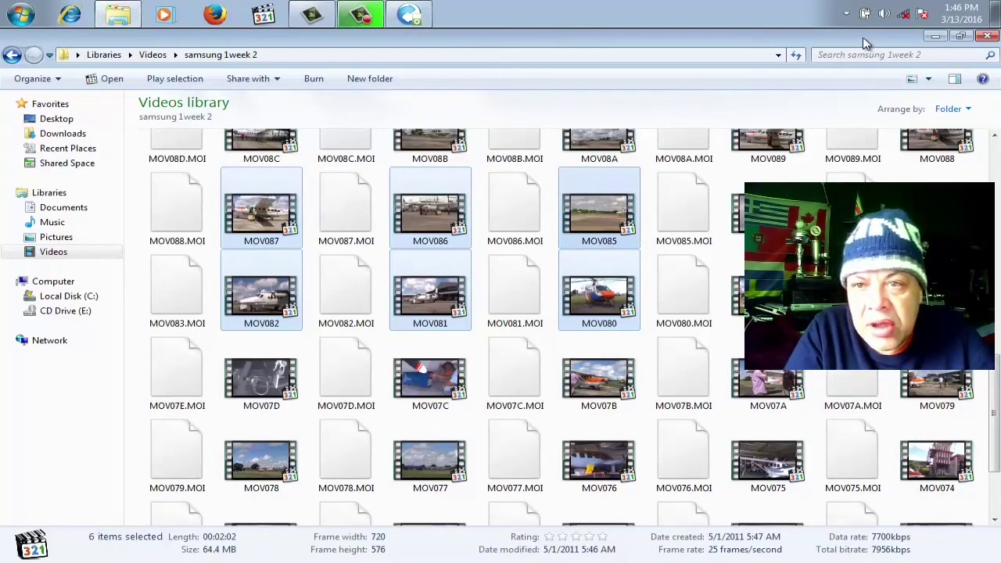
{"action": "left_click", "coordinate": [961, 36]}
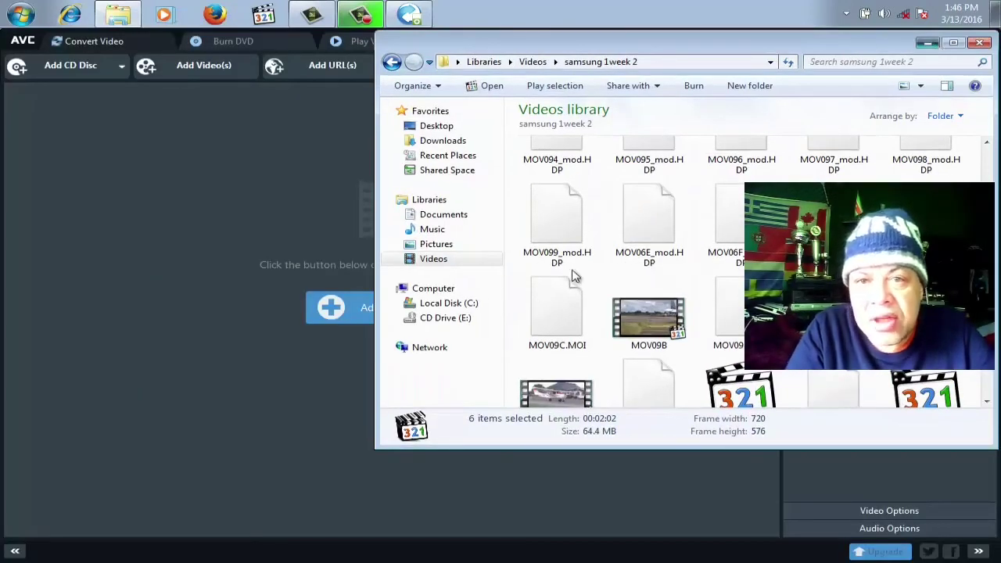
Step: Add dashcam clips SUNP0001 through SUNP0005 to the converter and pause the recording
{"action": "left_click", "coordinate": [929, 43]}
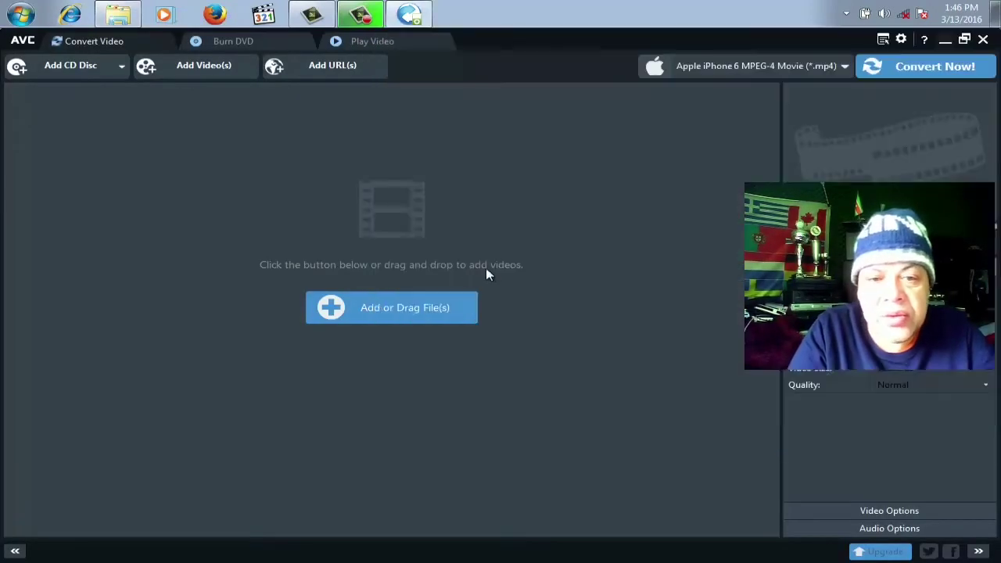
{"action": "left_click", "coordinate": [439, 317]}
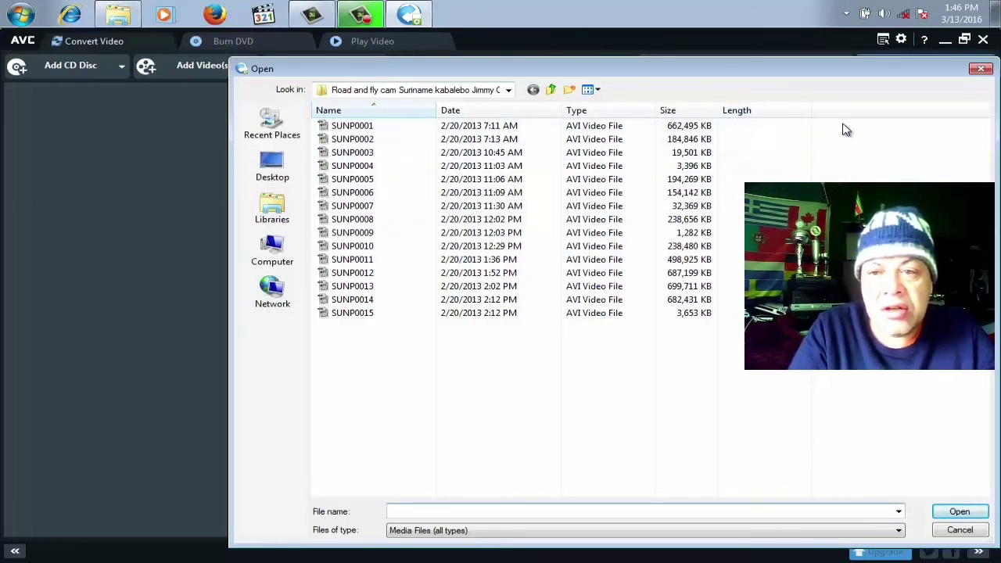
{"action": "left_click_drag", "start_coordinate": [842, 123], "coordinate": [668, 189]}
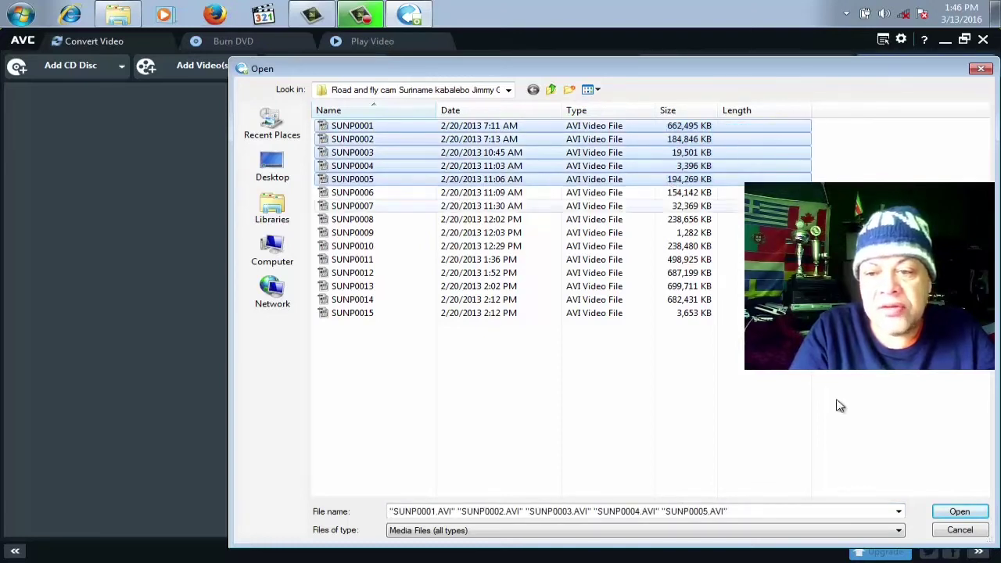
{"action": "left_click", "coordinate": [958, 512]}
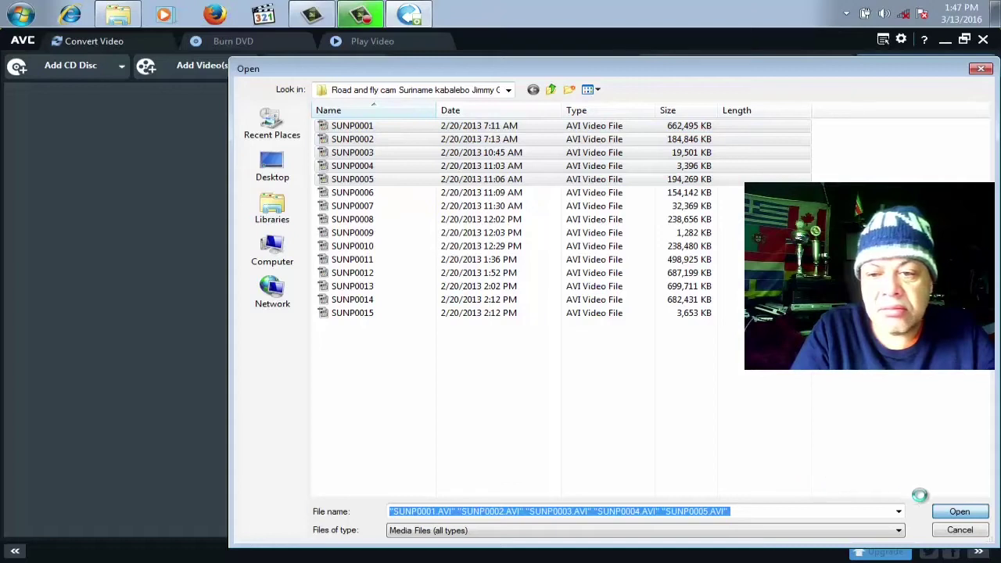
{"action": "left_click", "coordinate": [374, 6]}
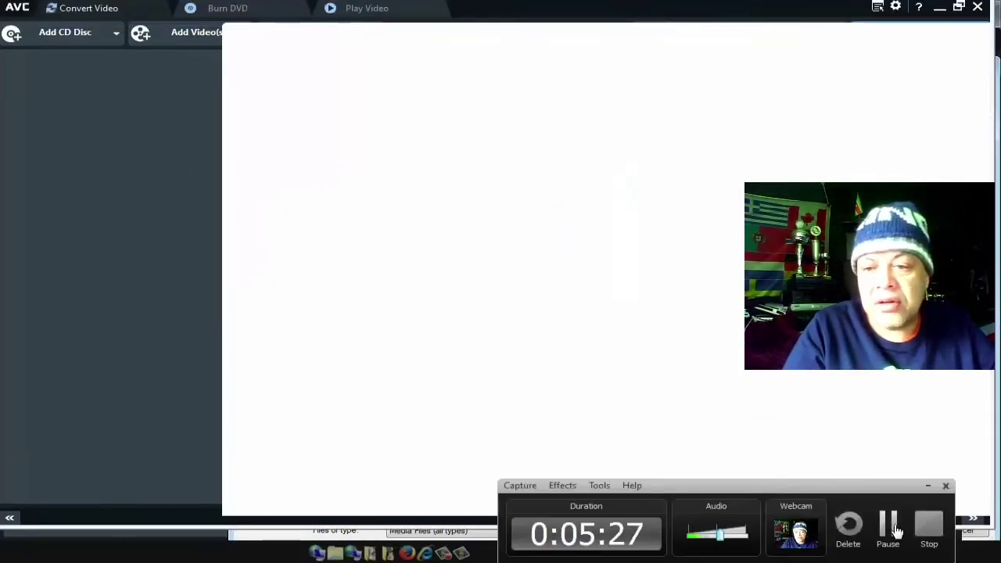
Step: Resume recording, browse the file list's context menu, then reopen the Add files dialog with Ctrl+O
{"action": "left_click", "coordinate": [889, 526]}
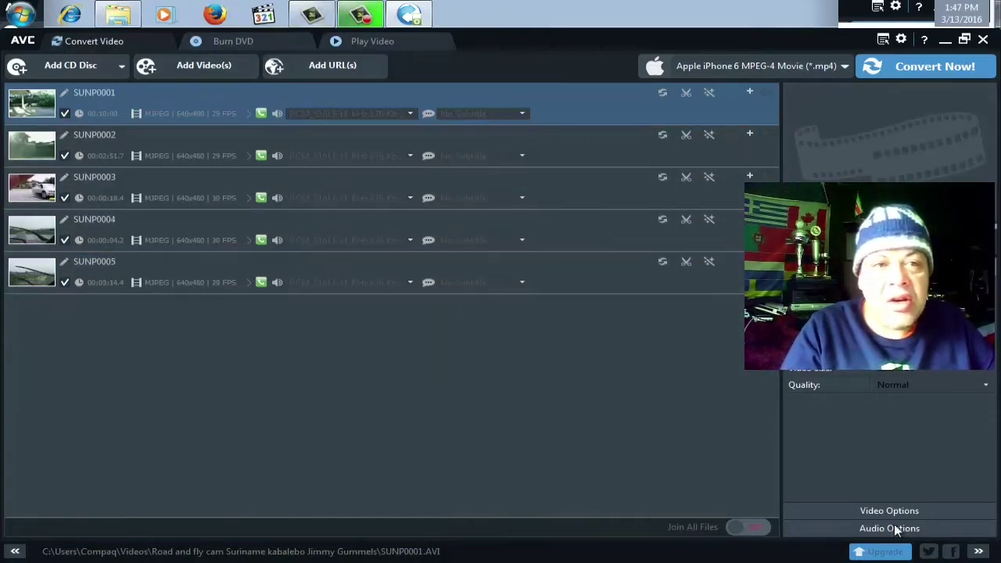
{"action": "key", "text": "Menu"}
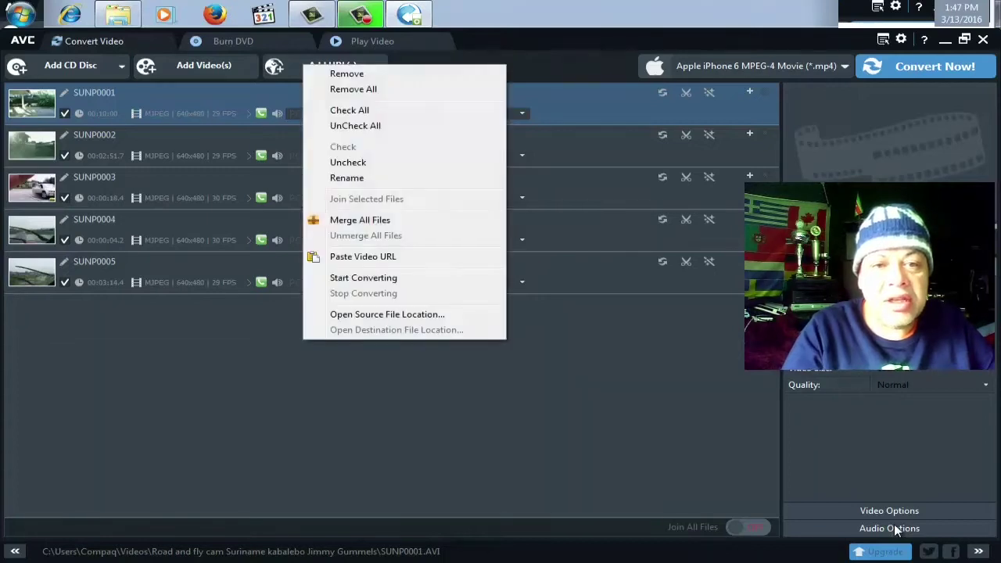
{"action": "key", "text": "Down"}
{"action": "key", "text": "Down"}
{"action": "key", "text": "Down"}
{"action": "key", "text": "Down"}
{"action": "key", "text": "Down"}
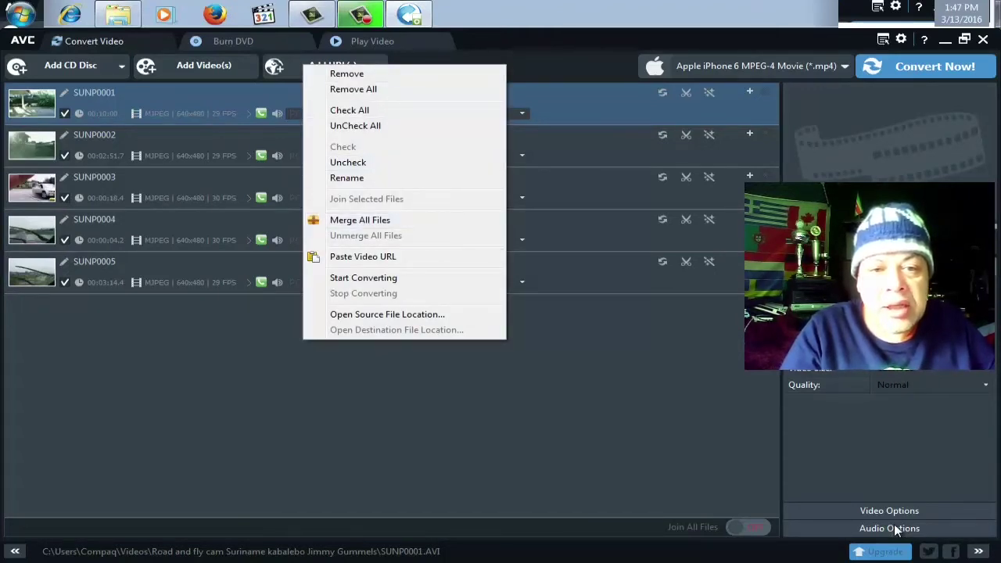
{"action": "key", "text": "Escape"}
{"action": "key", "text": "ctrl+o"}
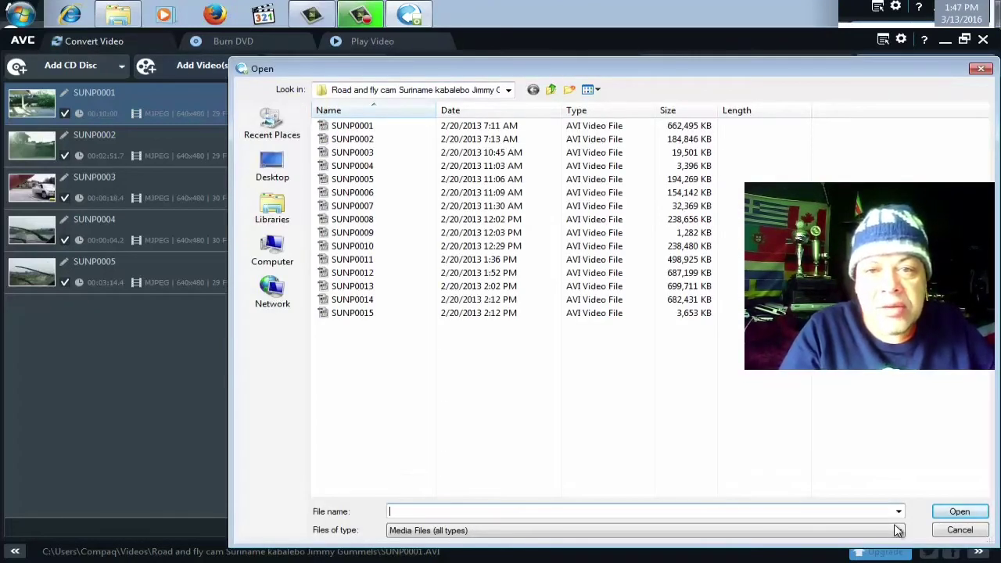
Step: Add camcorder clips MOV07C through MOV07F from the samsung 1week 2 folder
{"action": "key", "text": "BackSpace"}
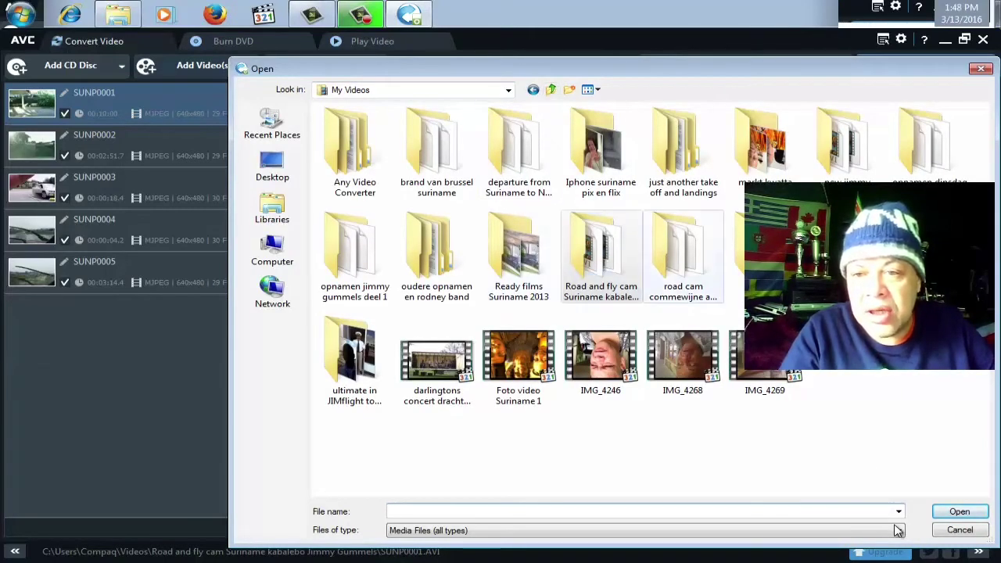
{"action": "key", "text": "s"}
{"action": "key", "text": "Return"}
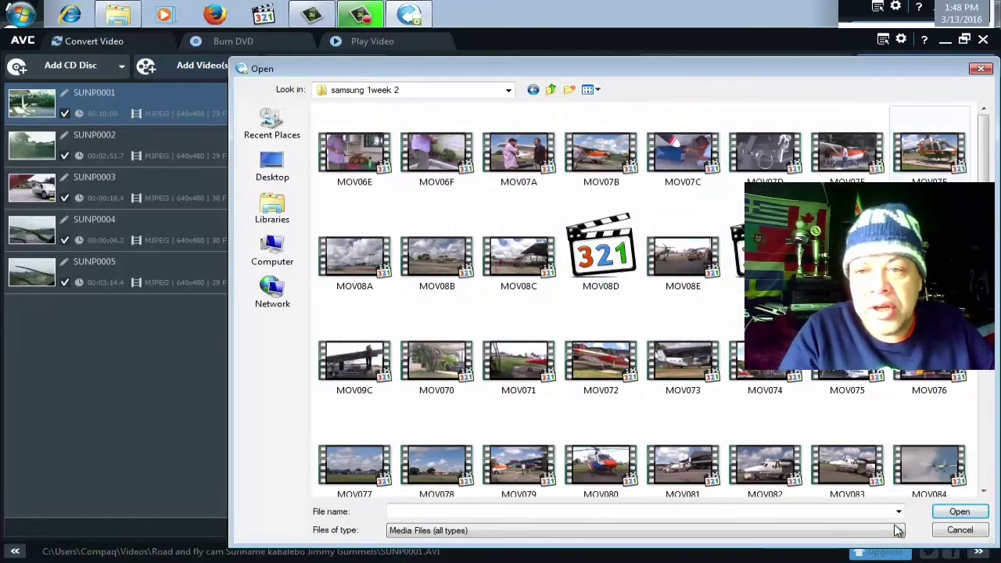
{"action": "left_click_drag", "start_coordinate": [969, 114], "coordinate": [688, 156]}
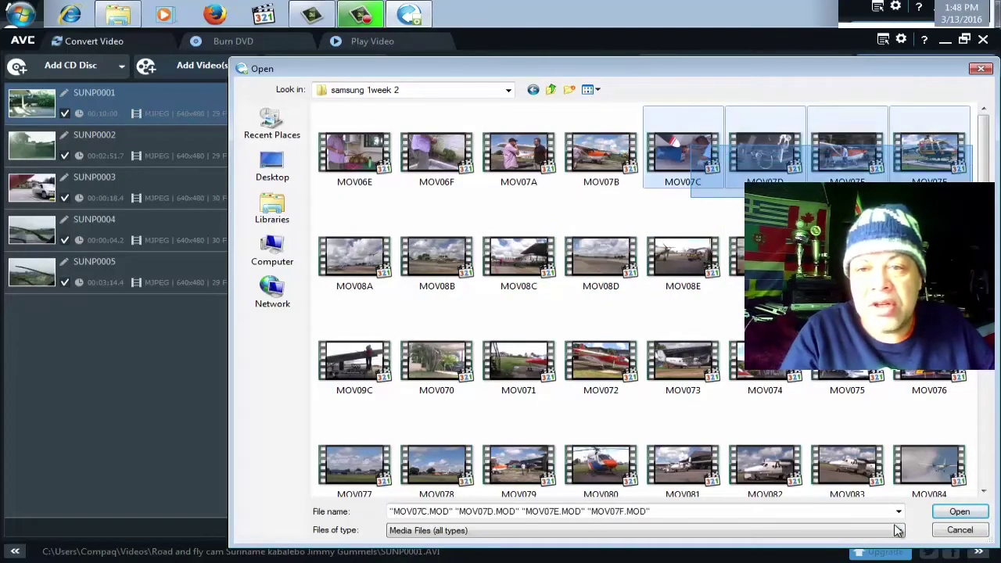
{"action": "key", "text": "Return"}
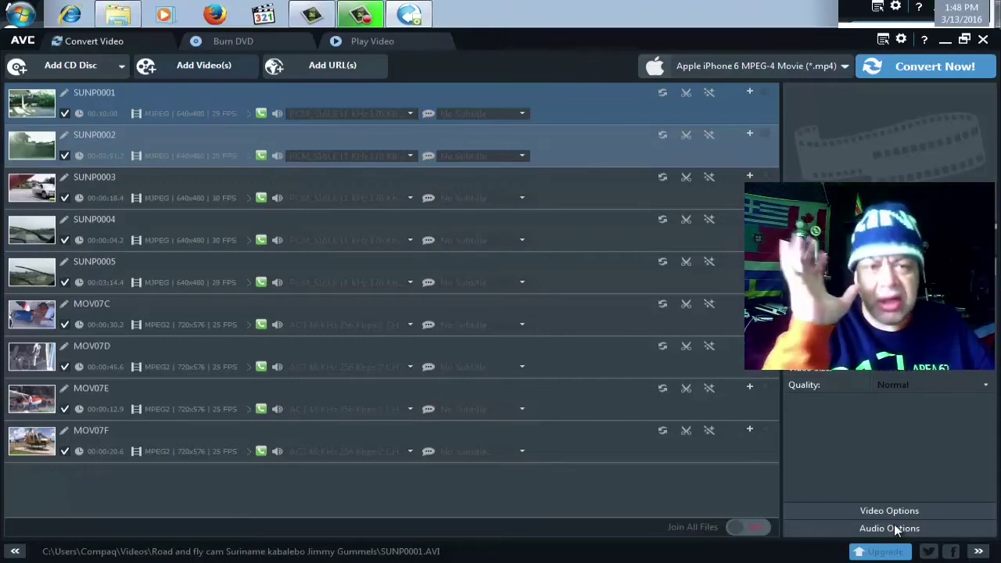
Step: Browse the nine queued clips with the arrow keys and open the output profile list
{"action": "key", "text": "Down"}
{"action": "key", "text": "Down"}
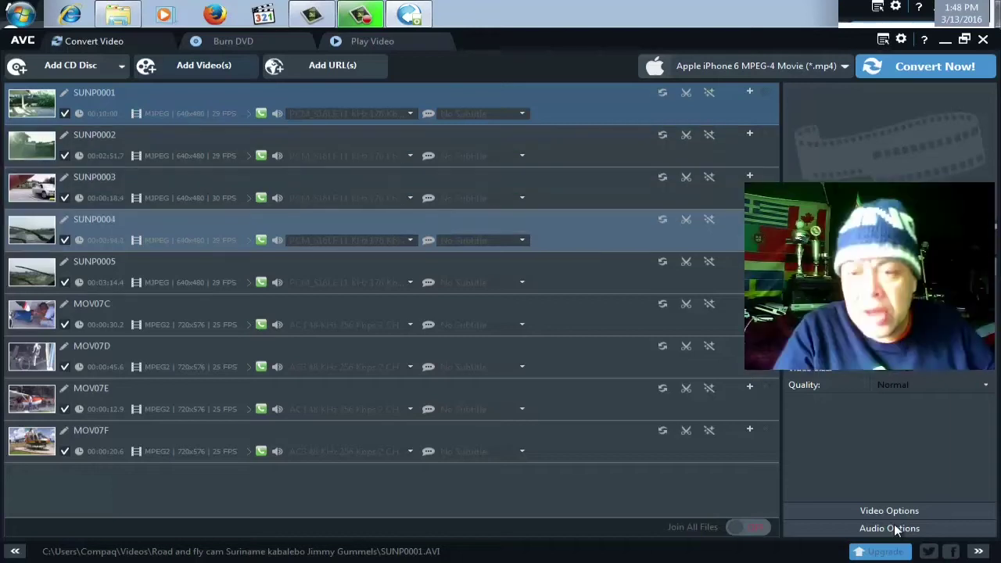
{"action": "key", "text": "End"}
{"action": "key", "text": "Up"}
{"action": "key", "text": "Up"}
{"action": "key", "text": "Up"}
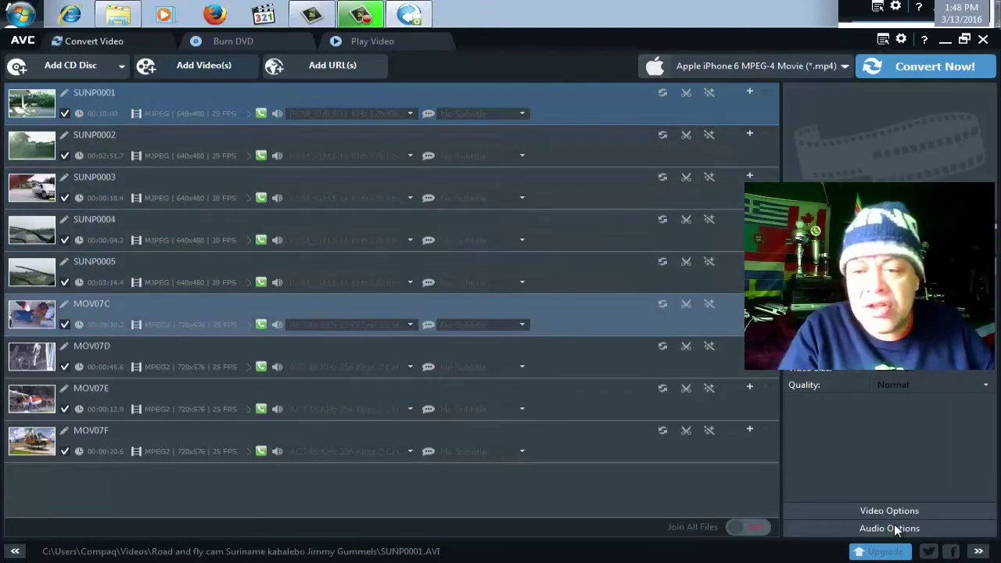
{"action": "key", "text": "Up"}
{"action": "key", "text": "Home"}
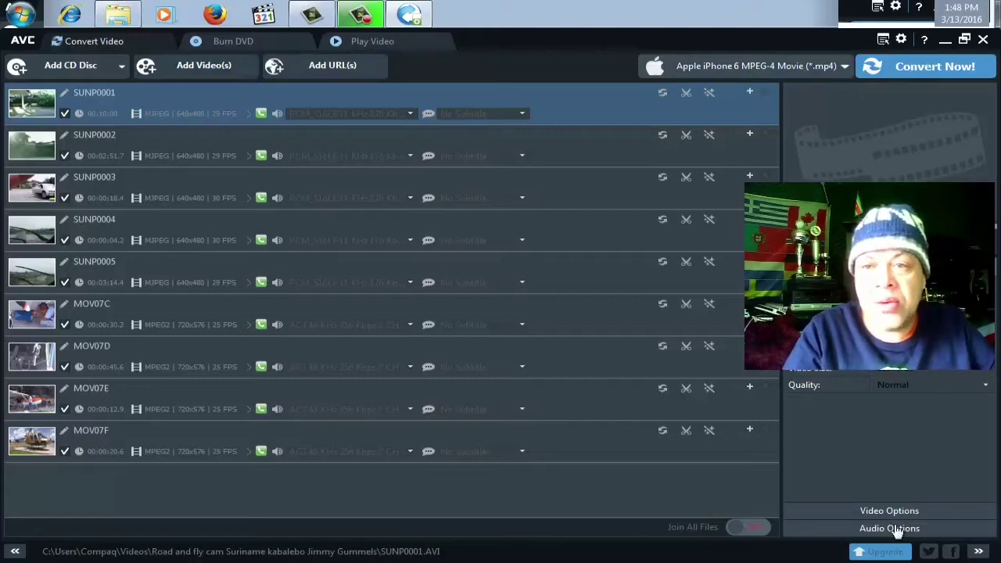
{"action": "left_click", "coordinate": [844, 66]}
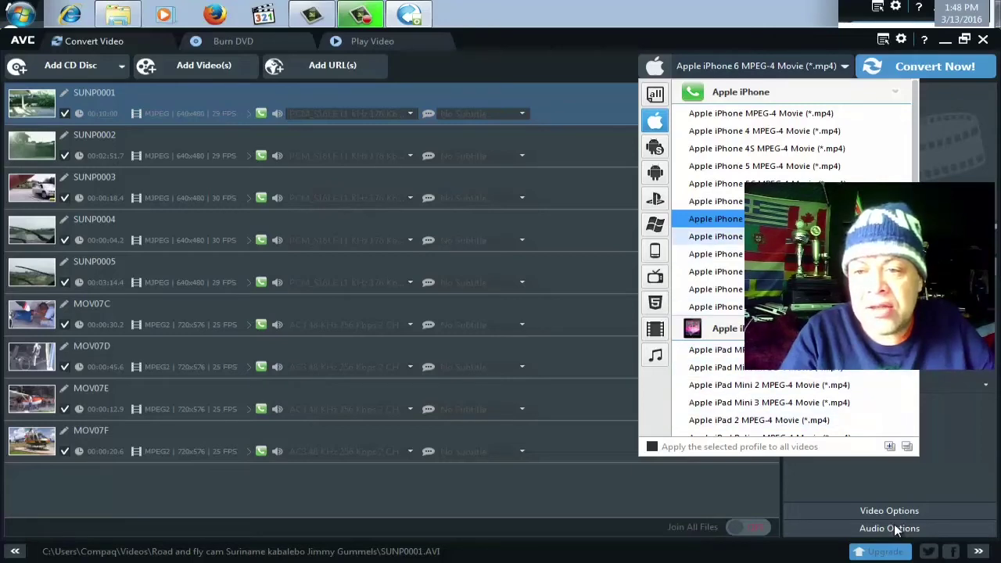
Step: Scroll the profile list and switch to the general video format profiles
{"action": "scroll", "coordinate": [790, 258], "scroll_direction": "down", "scroll_amount": 2}
{"action": "scroll", "coordinate": [896, 530], "scroll_direction": "down", "scroll_amount": 3}
{"action": "scroll", "coordinate": [896, 530], "scroll_direction": "down", "scroll_amount": 2}
{"action": "scroll", "coordinate": [895, 531], "scroll_direction": "down", "scroll_amount": 1}
{"action": "scroll", "coordinate": [896, 530], "scroll_direction": "down", "scroll_amount": 3}
{"action": "scroll", "coordinate": [896, 531], "scroll_direction": "up", "scroll_amount": 2}
{"action": "scroll", "coordinate": [896, 530], "scroll_direction": "up", "scroll_amount": 3}
{"action": "scroll", "coordinate": [895, 530], "scroll_direction": "up", "scroll_amount": 3}
{"action": "scroll", "coordinate": [896, 530], "scroll_direction": "up", "scroll_amount": 1}
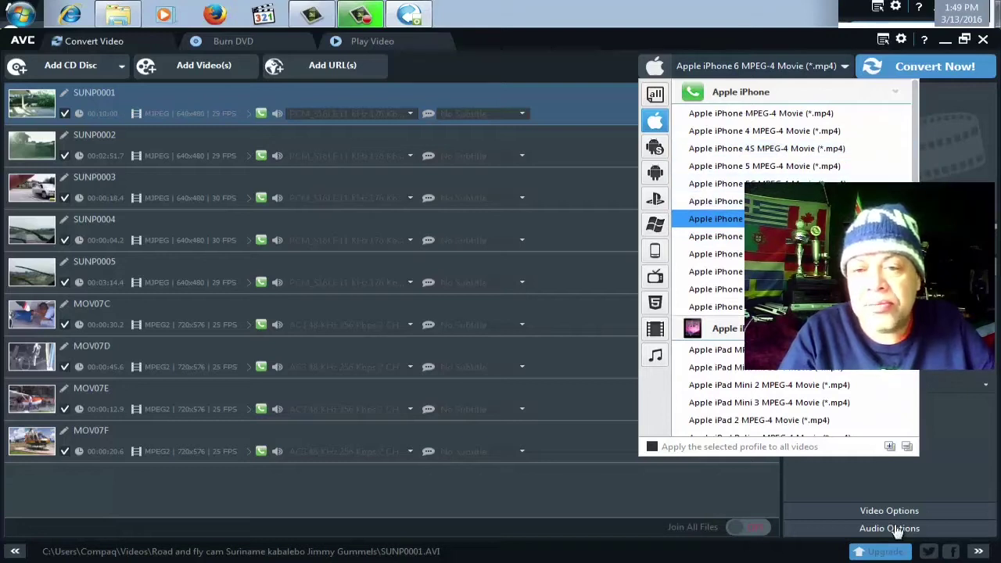
{"action": "left_click", "coordinate": [655, 94]}
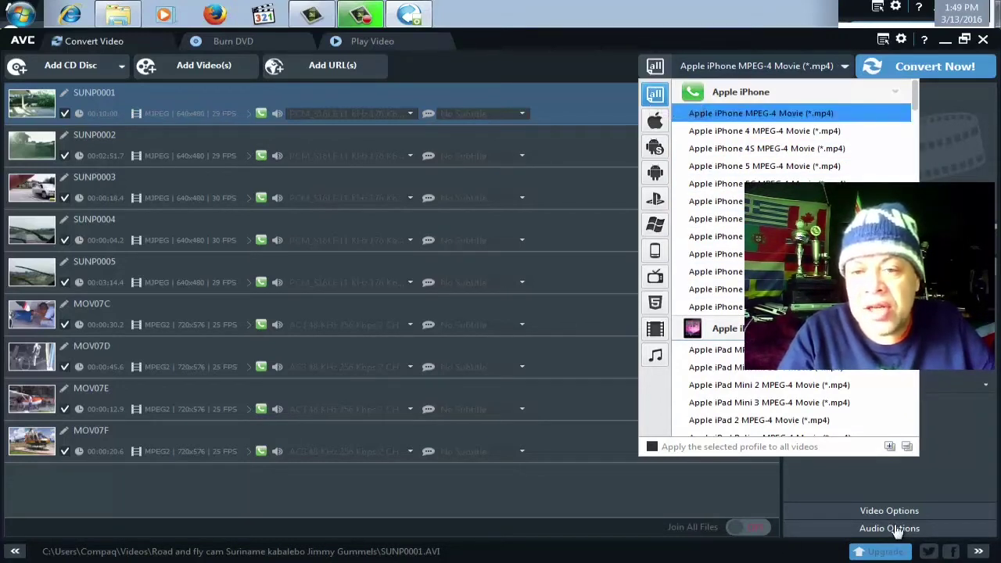
{"action": "left_click", "coordinate": [656, 328]}
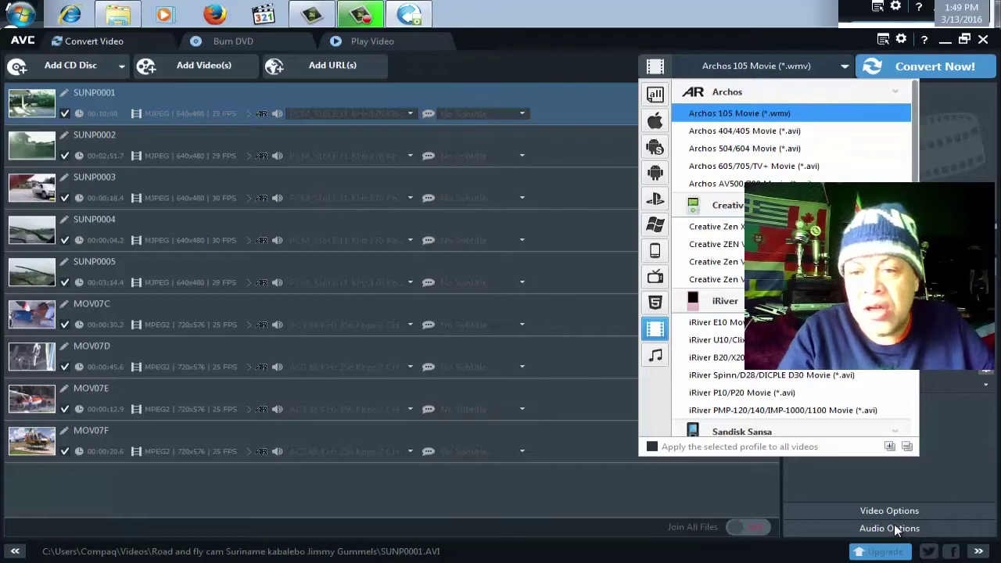
Step: Step through the Apple iPhone and iPad profiles, including iPhone 5C
{"action": "scroll", "coordinate": [896, 530], "scroll_direction": "down", "scroll_amount": 1}
{"action": "scroll", "coordinate": [895, 531], "scroll_direction": "down", "scroll_amount": 3}
{"action": "scroll", "coordinate": [895, 530], "scroll_direction": "down", "scroll_amount": 1}
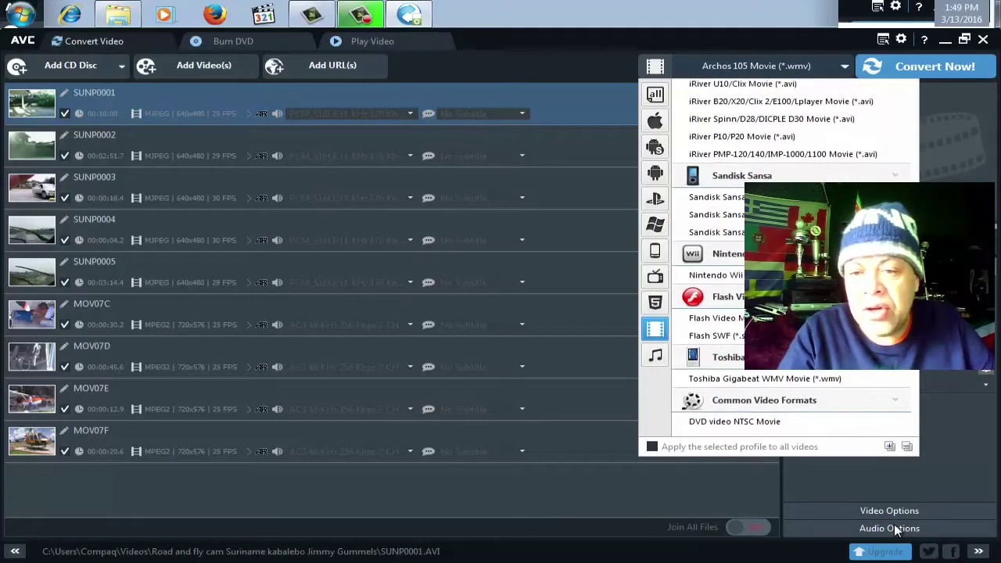
{"action": "scroll", "coordinate": [896, 530], "scroll_direction": "down", "scroll_amount": 2}
{"action": "scroll", "coordinate": [896, 530], "scroll_direction": "down", "scroll_amount": 2}
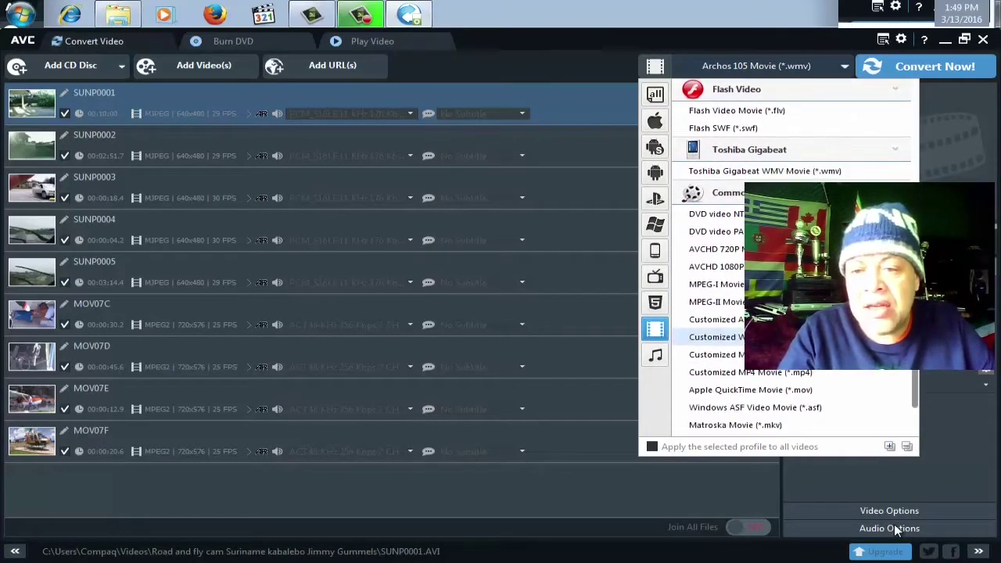
{"action": "scroll", "coordinate": [895, 530], "scroll_direction": "down", "scroll_amount": 1}
{"action": "scroll", "coordinate": [895, 530], "scroll_direction": "down", "scroll_amount": 1}
{"action": "key", "text": "Up"}
{"action": "key", "text": "Up"}
{"action": "key", "text": "Up"}
{"action": "key", "text": "Up"}
{"action": "key", "text": "Down"}
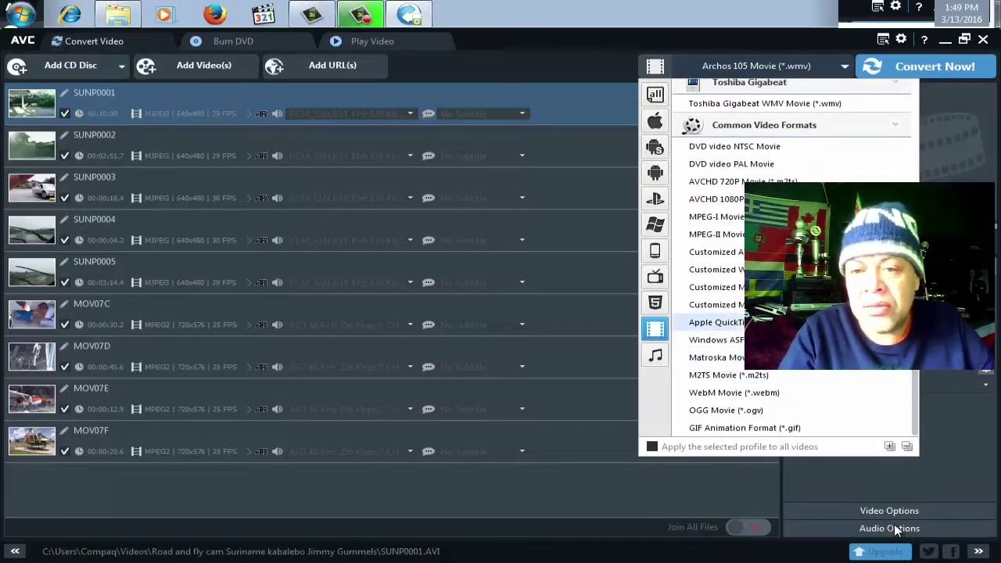
{"action": "key", "text": "Up"}
{"action": "key", "text": "Up"}
{"action": "key", "text": "Up"}
{"action": "key", "text": "Up"}
{"action": "key", "text": "Up"}
{"action": "key", "text": "Up"}
{"action": "key", "text": "Up"}
{"action": "key", "text": "Up"}
{"action": "key", "text": "Up"}
{"action": "key", "text": "Up"}
{"action": "key", "text": "Down"}
{"action": "key", "text": "Down"}
{"action": "key", "text": "Down"}
{"action": "key", "text": "Down"}
{"action": "key", "text": "Up"}
{"action": "key", "text": "Up"}
{"action": "key", "text": "Down"}
{"action": "key", "text": "Down"}
{"action": "key", "text": "Down"}
{"action": "key", "text": "Up"}
{"action": "key", "text": "Up"}
{"action": "key", "text": "Up"}
{"action": "key", "text": "Up"}
{"action": "key", "text": "Up"}
{"action": "key", "text": "Up"}
{"action": "key", "text": "Up"}
{"action": "key", "text": "Up"}
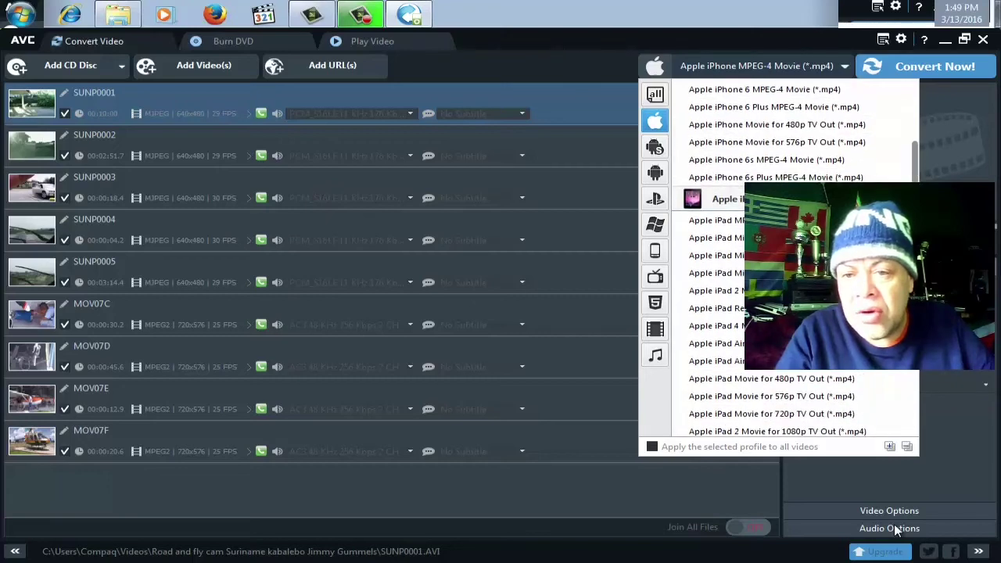
{"action": "key", "text": "Up"}
{"action": "key", "text": "Up"}
{"action": "key", "text": "Up"}
{"action": "key", "text": "Up"}
{"action": "key", "text": "Up"}
{"action": "key", "text": "Up"}
{"action": "key", "text": "Up"}
{"action": "key", "text": "Up"}
{"action": "key", "text": "Up"}
{"action": "key", "text": "Up"}
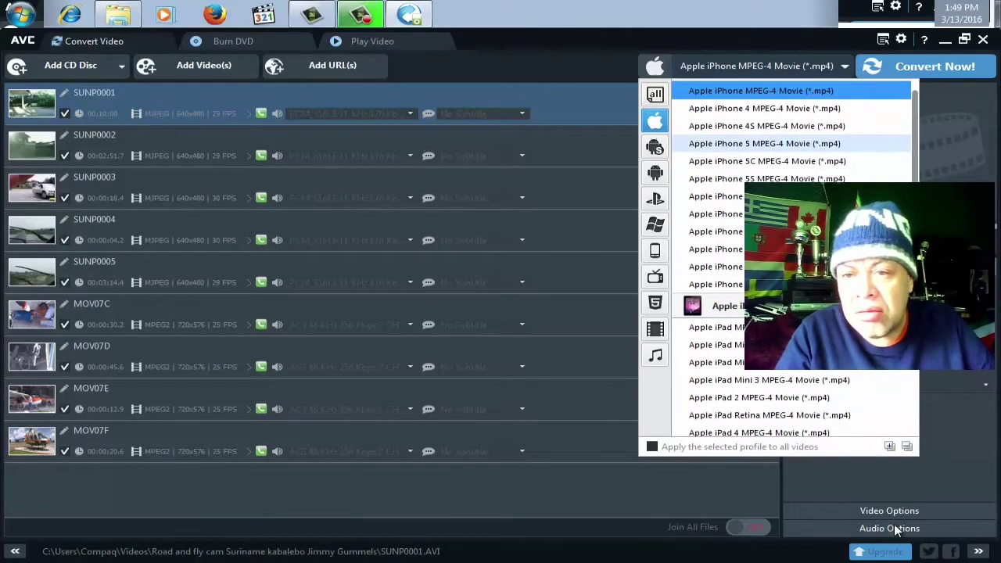
{"action": "key", "text": "Down"}
{"action": "key", "text": "Down"}
{"action": "key", "text": "Down"}
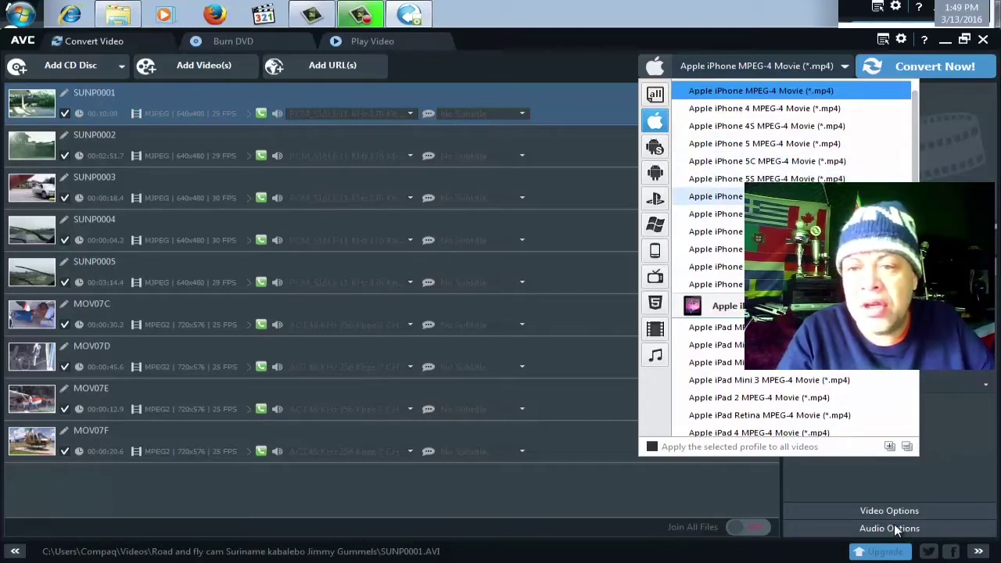
{"action": "key", "text": "Up"}
{"action": "key", "text": "Up"}
{"action": "key", "text": "Up"}
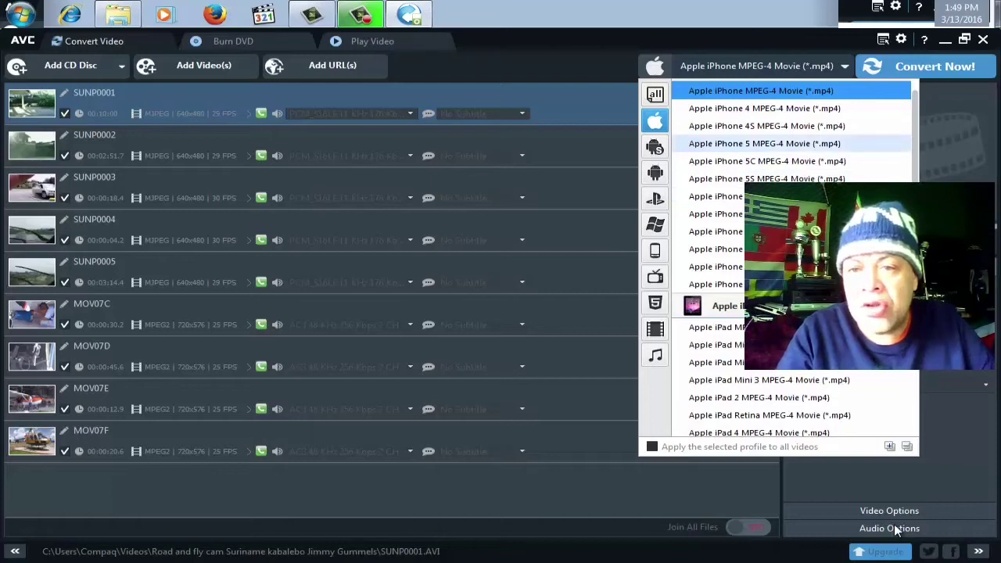
{"action": "key", "text": "Up"}
{"action": "key", "text": "Up"}
{"action": "key", "text": "Down"}
{"action": "key", "text": "Down"}
{"action": "key", "text": "Down"}
{"action": "key", "text": "Down"}
{"action": "key", "text": "Down"}
{"action": "key", "text": "Down"}
{"action": "key", "text": "Down"}
{"action": "key", "text": "Down"}
{"action": "key", "text": "Down"}
{"action": "key", "text": "Up"}
{"action": "key", "text": "Up"}
{"action": "key", "text": "Up"}
{"action": "key", "text": "Up"}
{"action": "key", "text": "Up"}
{"action": "key", "text": "Up"}
{"action": "key", "text": "Up"}
{"action": "key", "text": "Down"}
{"action": "key", "text": "Down"}
{"action": "key", "text": "Down"}
{"action": "key", "text": "Up"}
{"action": "key", "text": "Up"}
{"action": "key", "text": "Up"}
{"action": "key", "text": "Down"}
{"action": "key", "text": "Down"}
{"action": "key", "text": "Up"}
{"action": "key", "text": "Down"}
{"action": "key", "text": "Down"}
{"action": "key", "text": "Up"}
{"action": "key", "text": "Up"}
{"action": "key", "text": "Up"}
{"action": "key", "text": "Down"}
{"action": "key", "text": "Down"}
{"action": "key", "text": "Down"}
{"action": "key", "text": "Up"}
{"action": "key", "text": "Up"}
{"action": "key", "text": "Up"}
{"action": "key", "text": "Down"}
{"action": "key", "text": "Down"}
{"action": "key", "text": "Down"}
{"action": "key", "text": "Up"}
{"action": "key", "text": "Up"}
{"action": "key", "text": "Up"}
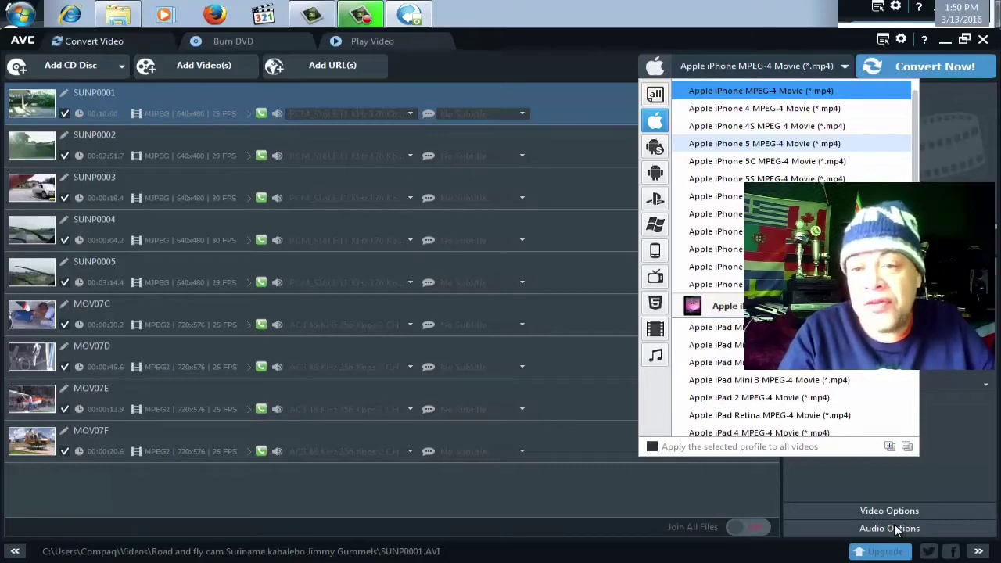
{"action": "key", "text": "Down"}
{"action": "key", "text": "Down"}
{"action": "key", "text": "Down"}
{"action": "key", "text": "Down"}
{"action": "key", "text": "Up"}
{"action": "key", "text": "Up"}
{"action": "key", "text": "Up"}
{"action": "key", "text": "Down"}
{"action": "key", "text": "Down"}
{"action": "key", "text": "Down"}
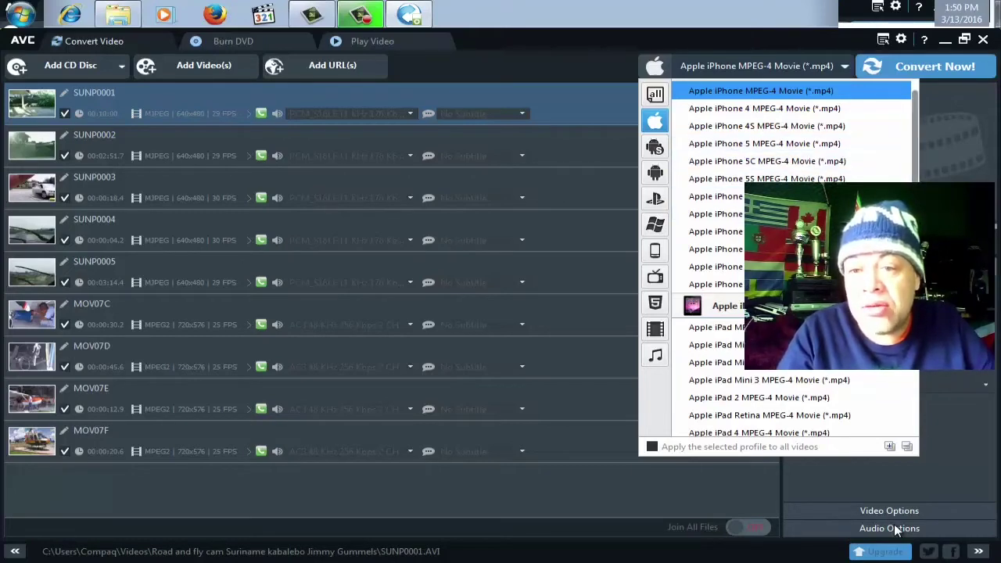
{"action": "key", "text": "Down"}
{"action": "key", "text": "Down"}
{"action": "key", "text": "Down"}
{"action": "key", "text": "Down"}
{"action": "key", "text": "Down"}
{"action": "key", "text": "Down"}
{"action": "key", "text": "Down"}
{"action": "key", "text": "Down"}
{"action": "key", "text": "Down"}
{"action": "key", "text": "Down"}
{"action": "key", "text": "Down"}
{"action": "key", "text": "Down"}
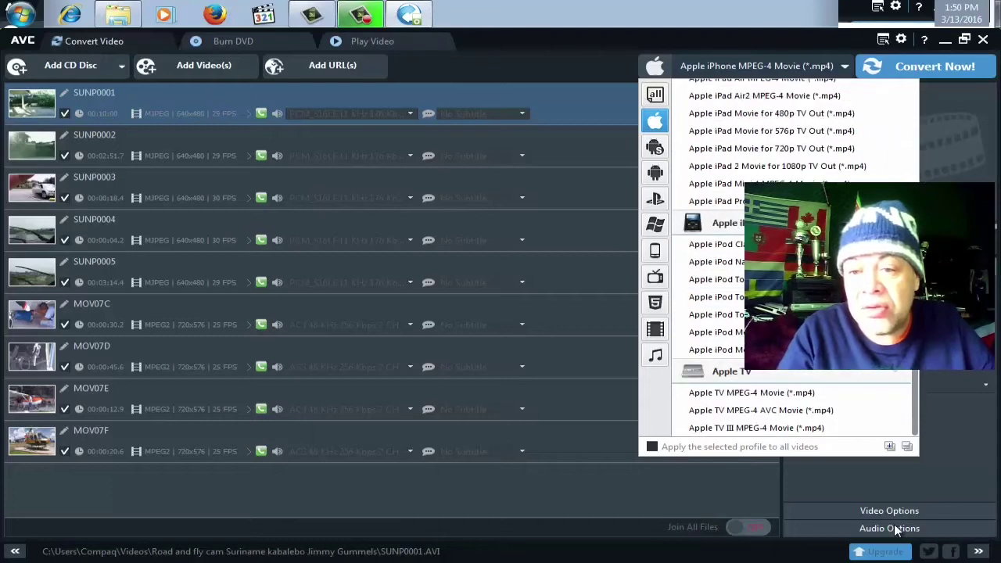
{"action": "key", "text": "Up"}
{"action": "key", "text": "Up"}
{"action": "key", "text": "Up"}
{"action": "key", "text": "Up"}
{"action": "key", "text": "Up"}
{"action": "key", "text": "Up"}
{"action": "key", "text": "Up"}
Step: Return to the general video formats and choose Apple QuickTime Movie (*.mov)
{"action": "key", "text": "Right"}
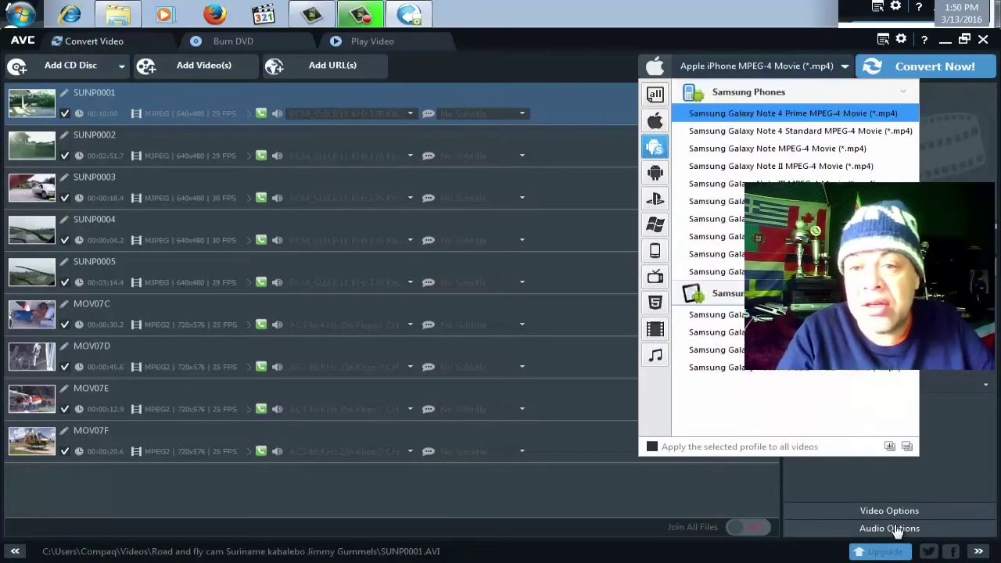
{"action": "key", "text": "Right"}
{"action": "key", "text": "Right"}
{"action": "key", "text": "Right"}
{"action": "key", "text": "Right"}
{"action": "key", "text": "Right"}
{"action": "key", "text": "Left"}
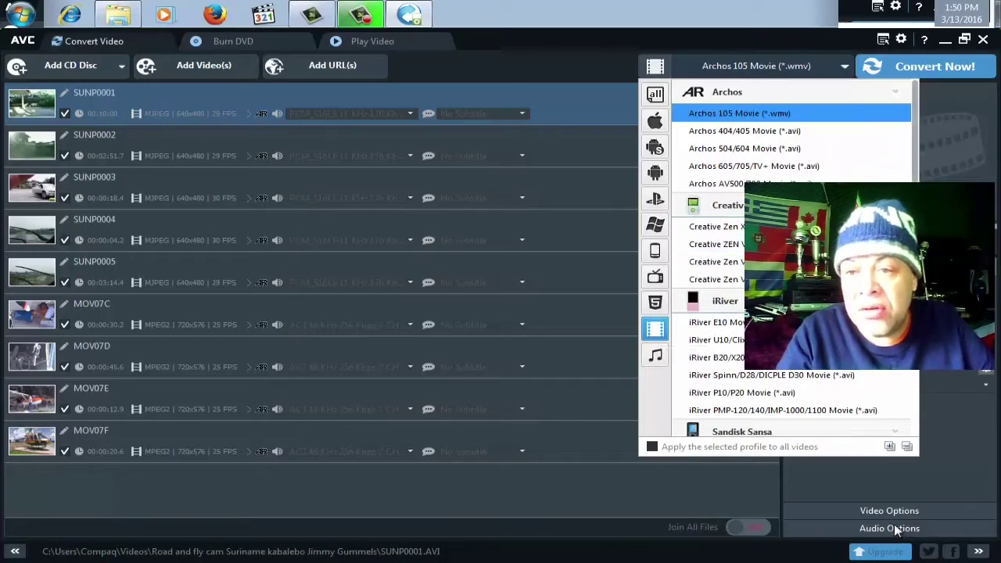
{"action": "scroll", "coordinate": [715, 262], "scroll_direction": "down", "scroll_amount": 5}
{"action": "scroll", "coordinate": [897, 531], "scroll_direction": "down", "scroll_amount": 3}
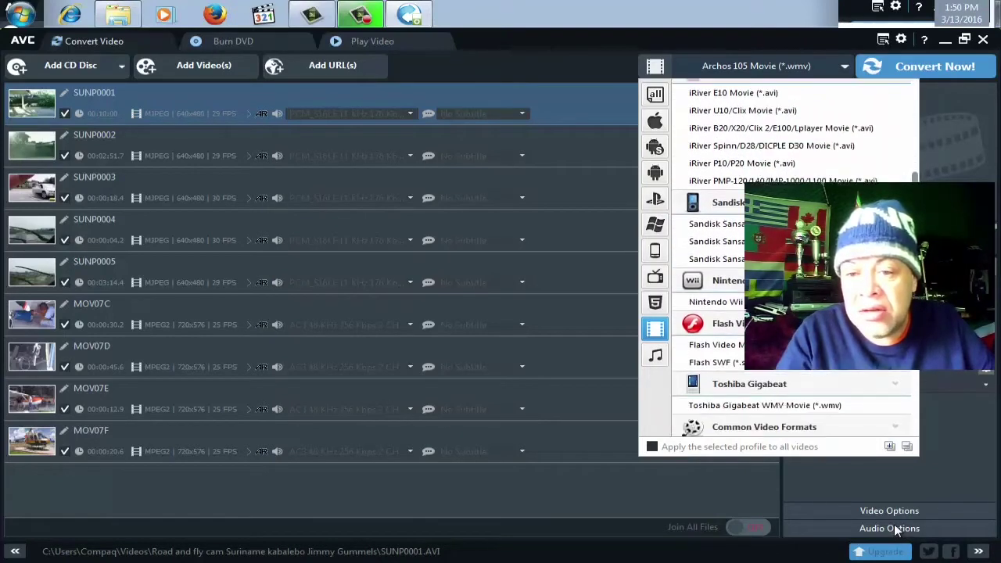
{"action": "scroll", "coordinate": [897, 531], "scroll_direction": "down", "scroll_amount": 1}
{"action": "scroll", "coordinate": [897, 531], "scroll_direction": "down", "scroll_amount": 1}
{"action": "scroll", "coordinate": [897, 531], "scroll_direction": "down", "scroll_amount": 1}
{"action": "scroll", "coordinate": [896, 531], "scroll_direction": "down", "scroll_amount": 3}
{"action": "scroll", "coordinate": [897, 530], "scroll_direction": "down", "scroll_amount": 1}
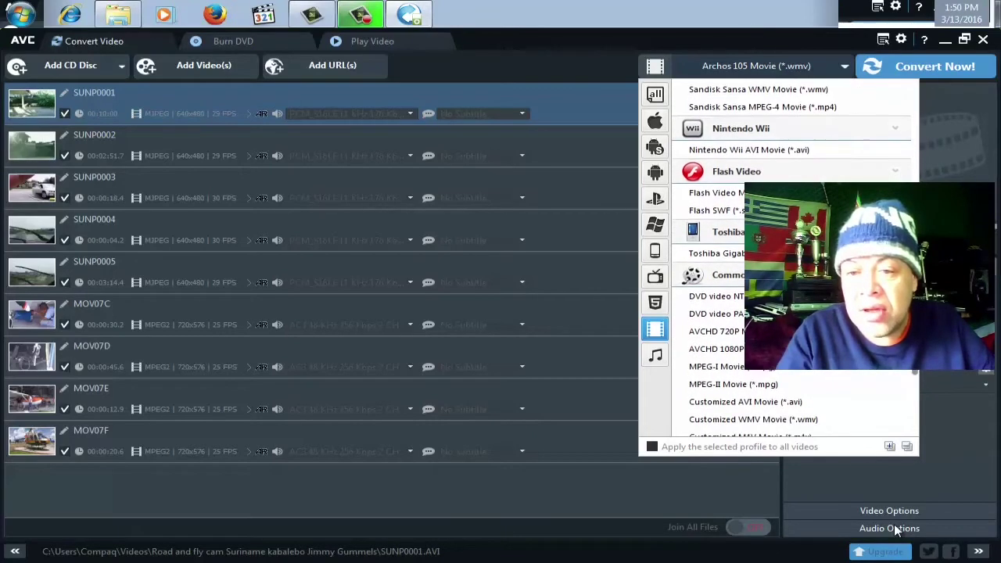
{"action": "scroll", "coordinate": [896, 531], "scroll_direction": "down", "scroll_amount": 1}
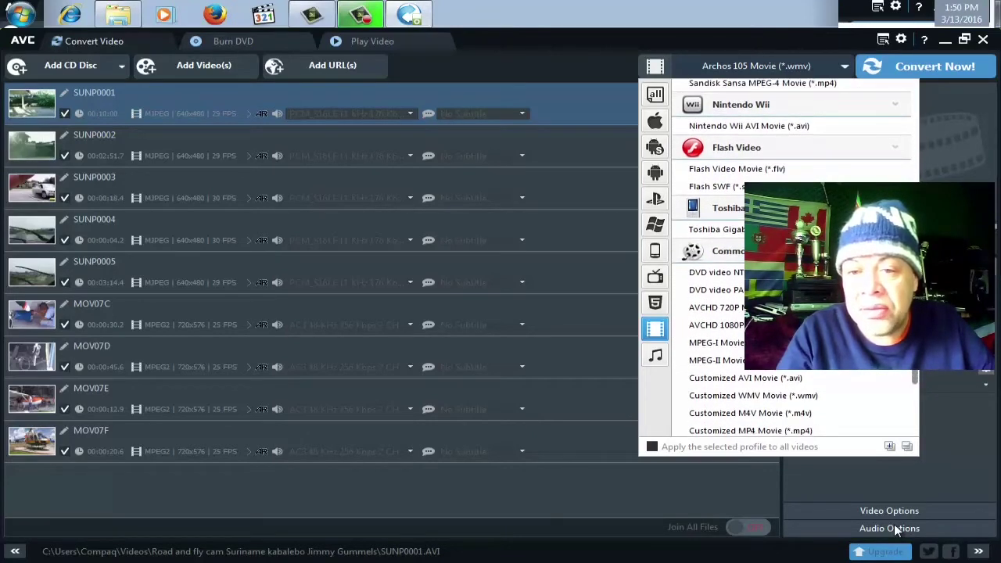
{"action": "scroll", "coordinate": [897, 531], "scroll_direction": "down", "scroll_amount": 1}
{"action": "scroll", "coordinate": [897, 531], "scroll_direction": "down", "scroll_amount": 1}
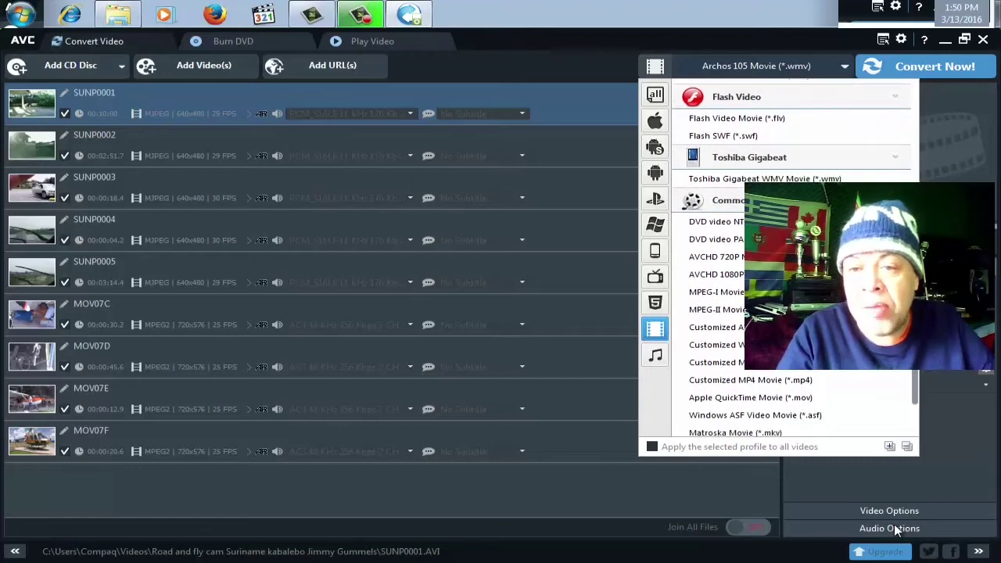
{"action": "scroll", "coordinate": [897, 531], "scroll_direction": "down", "scroll_amount": 1}
{"action": "scroll", "coordinate": [897, 531], "scroll_direction": "down", "scroll_amount": 1}
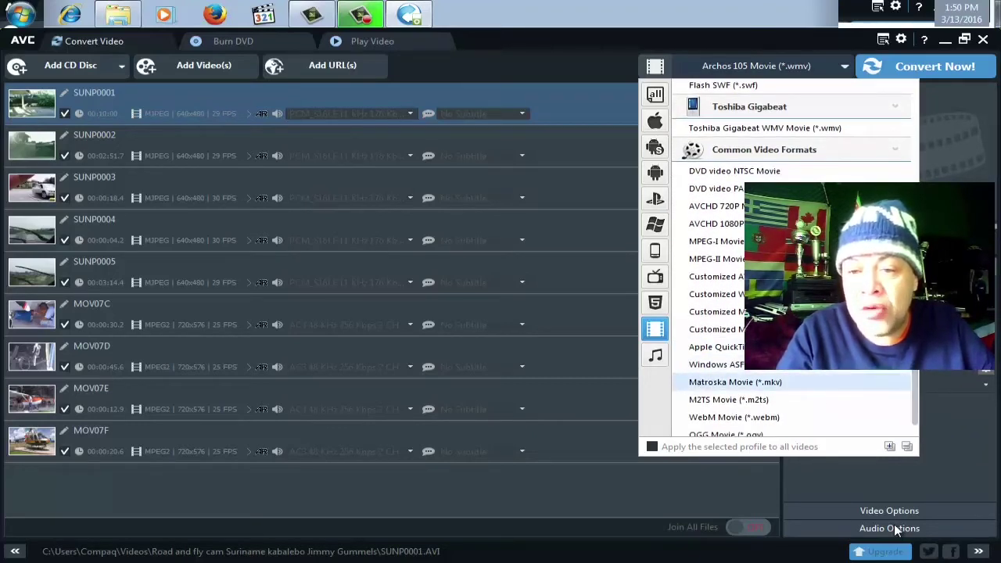
{"action": "key", "text": "Down"}
{"action": "key", "text": "Up"}
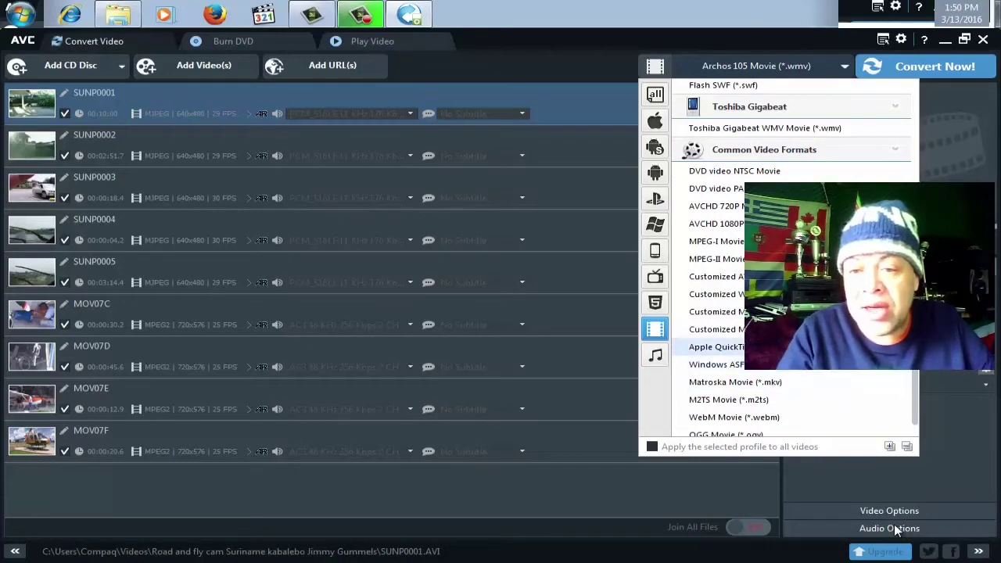
{"action": "key", "text": "Return"}
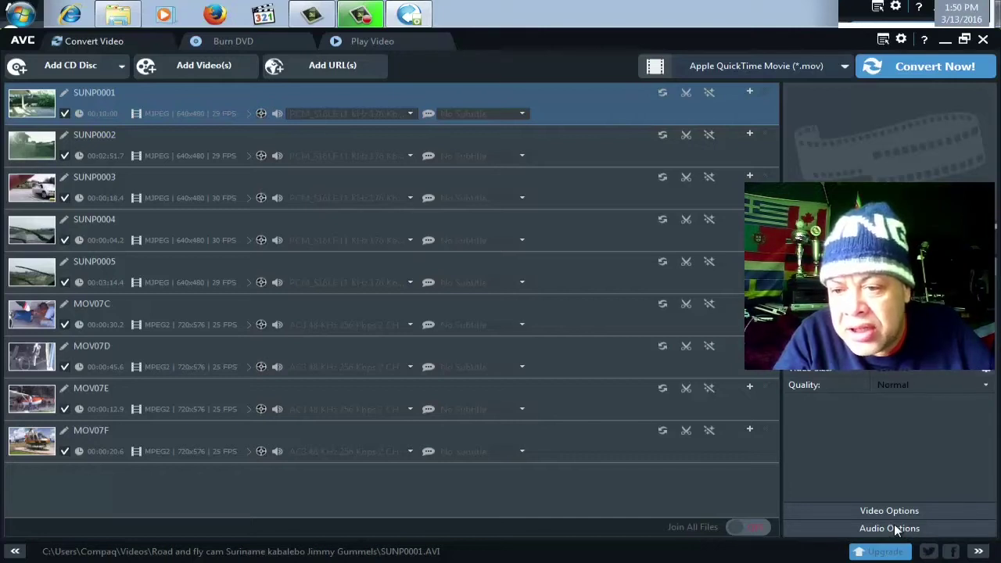
Step: Set Video Size to 1280x720 and Quality to High (Larger file size) in Video Options
{"action": "left_click", "coordinate": [897, 529]}
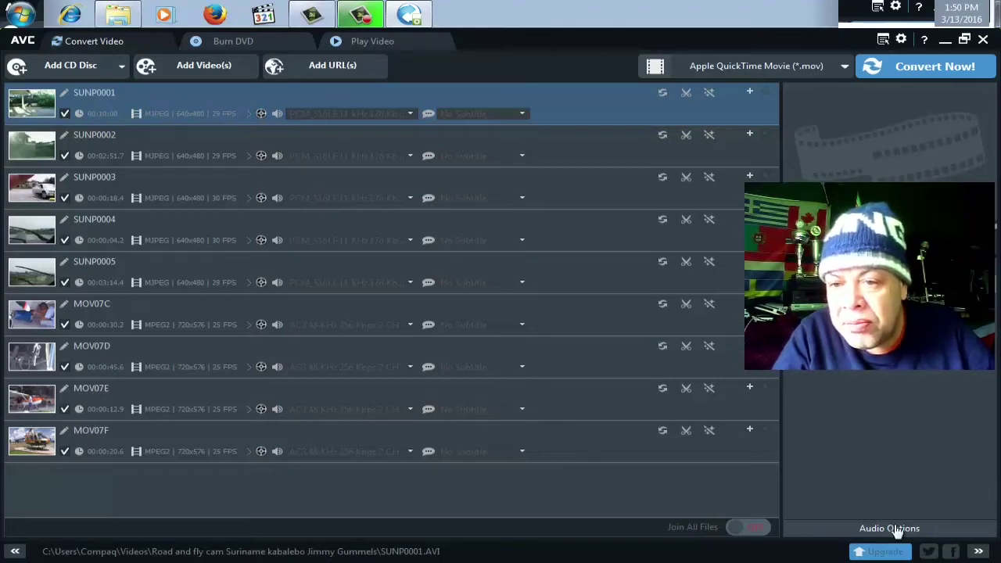
{"action": "left_click", "coordinate": [892, 529]}
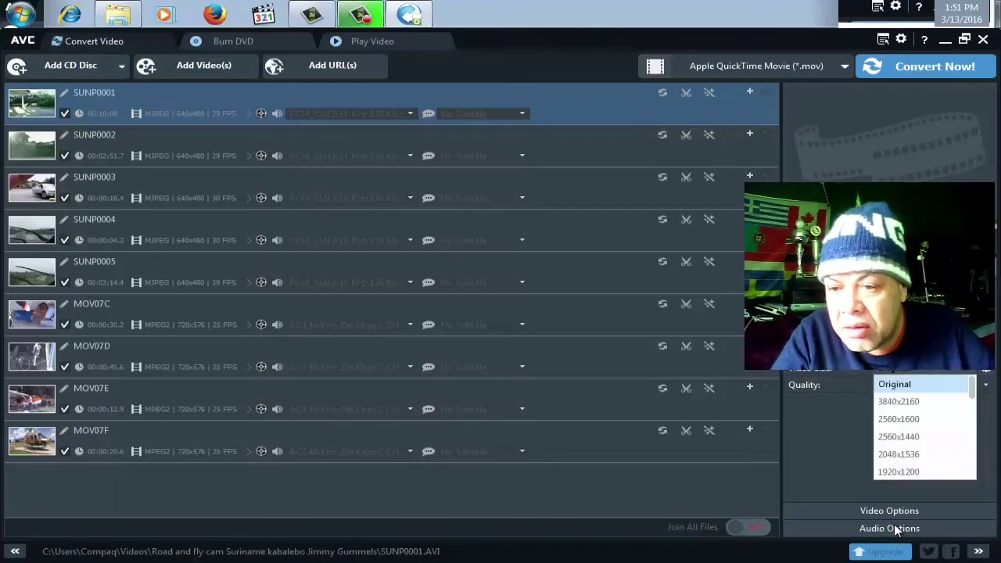
{"action": "key", "text": "Down"}
{"action": "key", "text": "Down"}
{"action": "key", "text": "Down"}
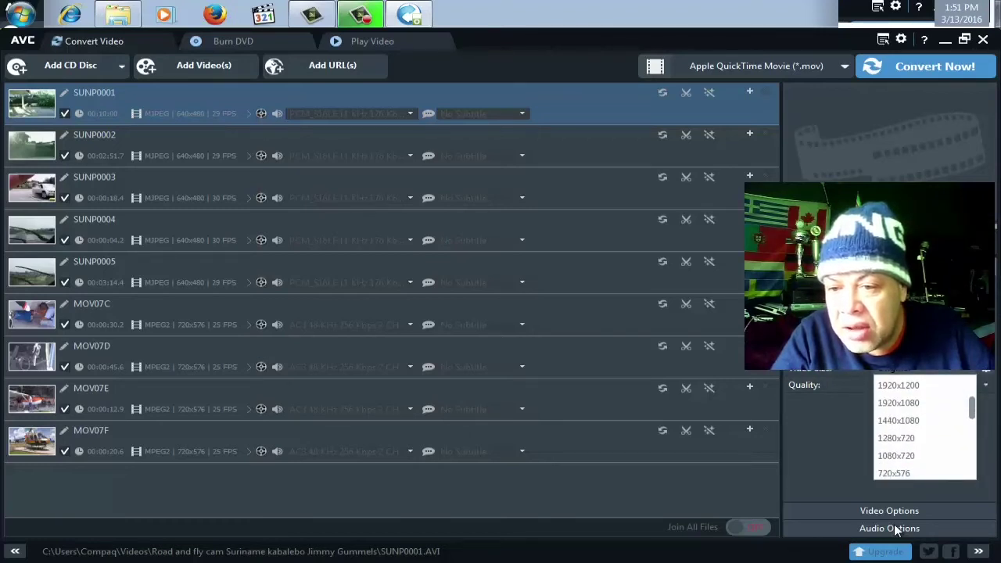
{"action": "key", "text": "Return"}
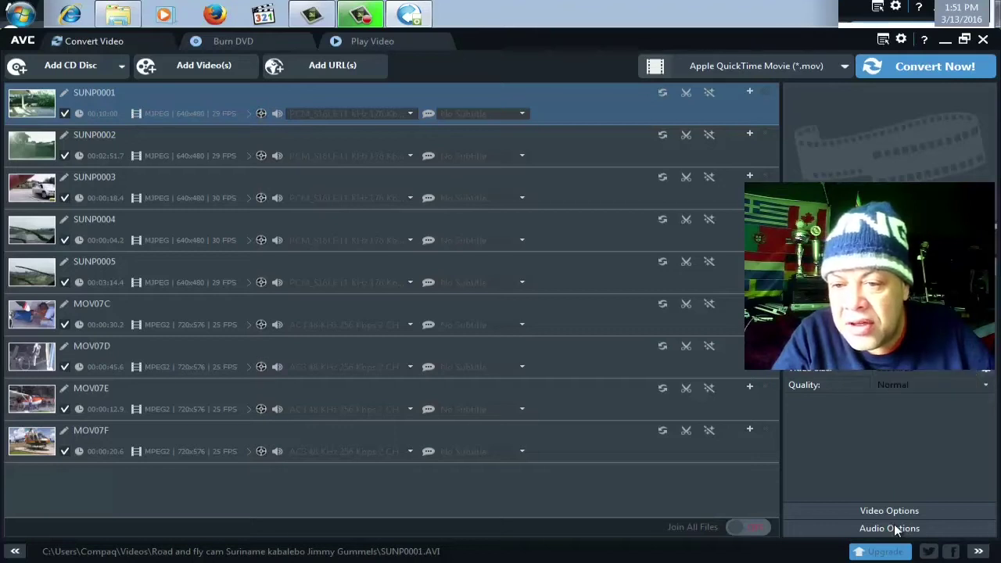
{"action": "key", "text": "alt+Down"}
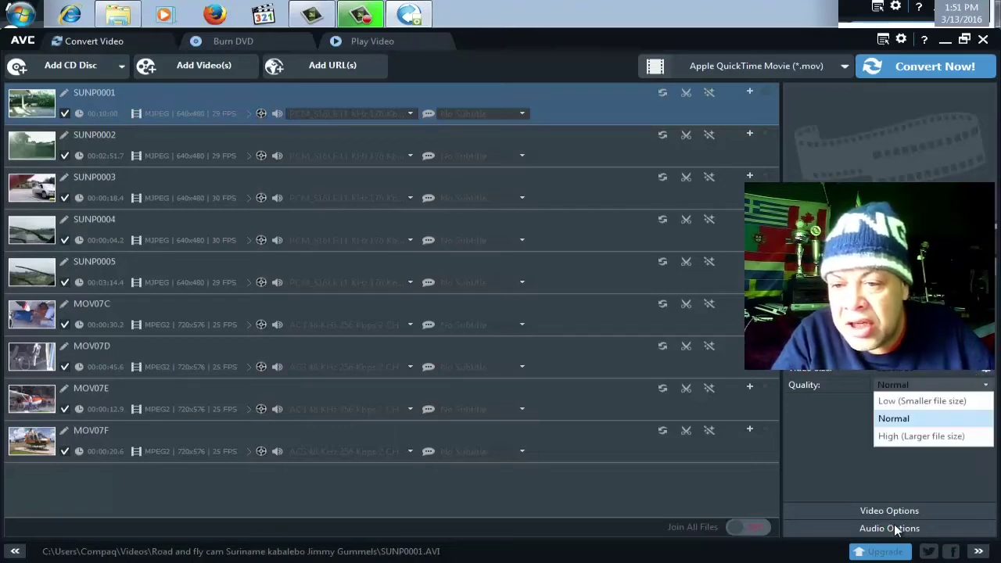
{"action": "key", "text": "Down"}
{"action": "key", "text": "Return"}
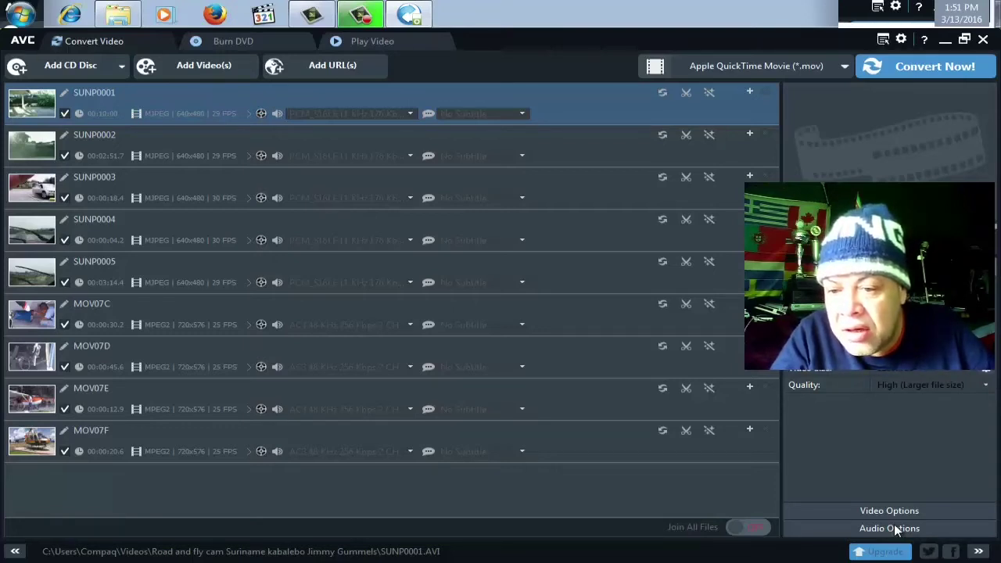
{"action": "left_click", "coordinate": [897, 529]}
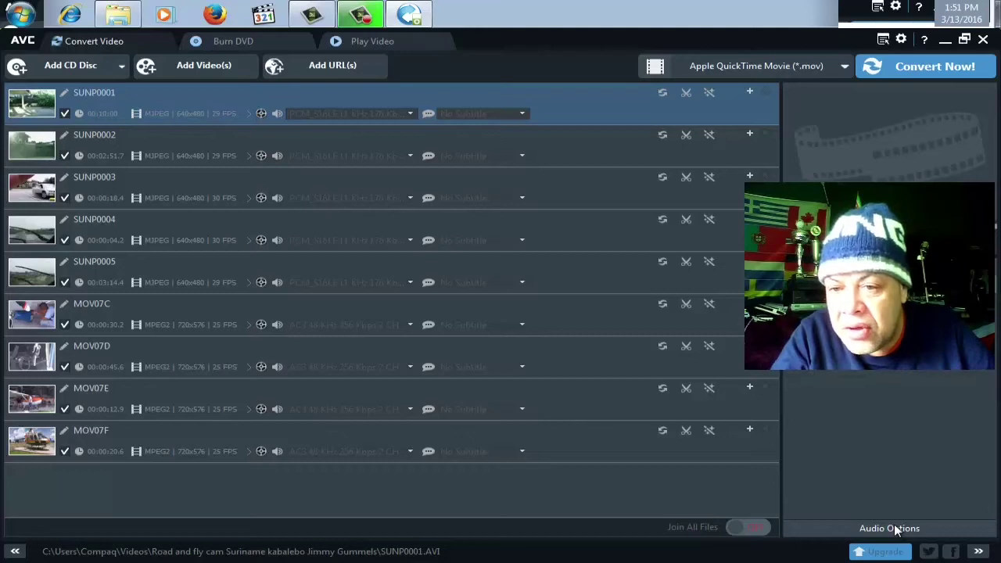
Step: Check Audio Options and the output format list unchanged, then re-expand Video Options showing High quality
{"action": "left_click", "coordinate": [897, 530]}
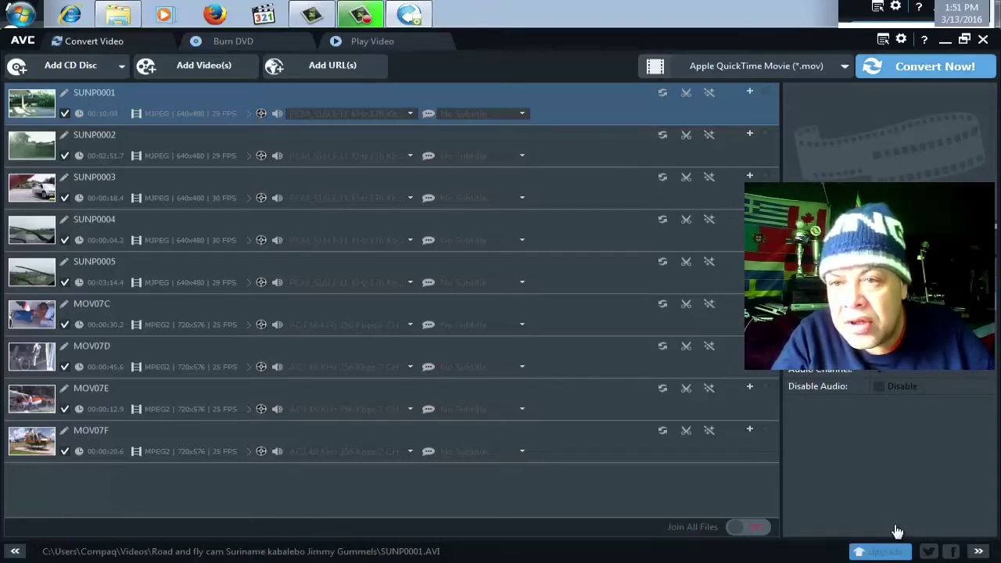
{"action": "left_click", "coordinate": [782, 66]}
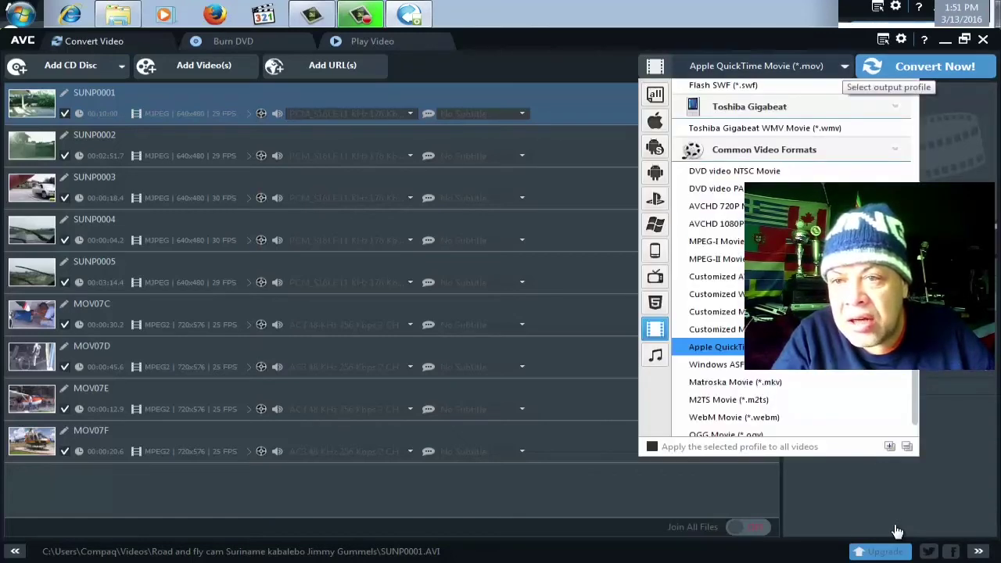
{"action": "left_click", "coordinate": [897, 531]}
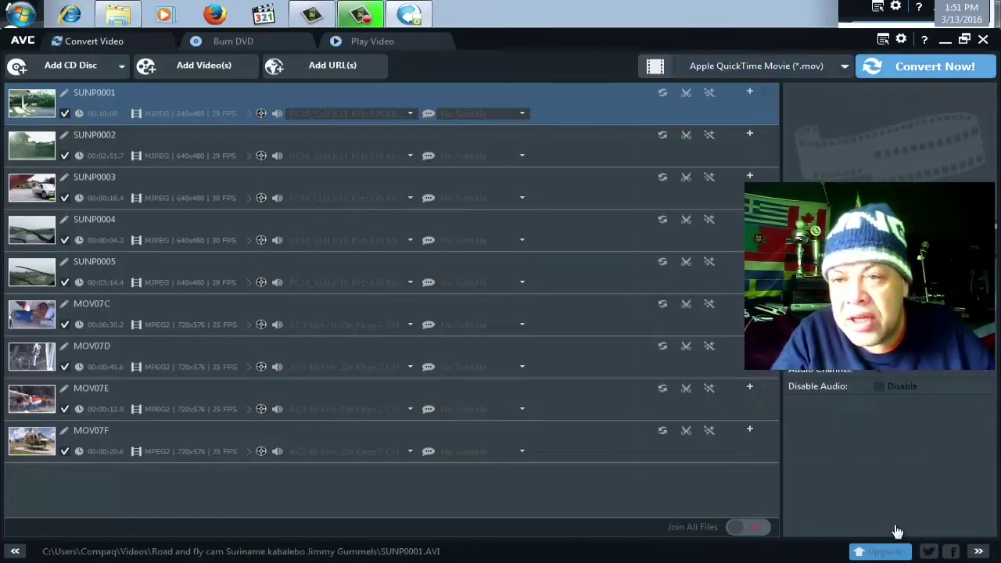
{"action": "left_click", "coordinate": [845, 66]}
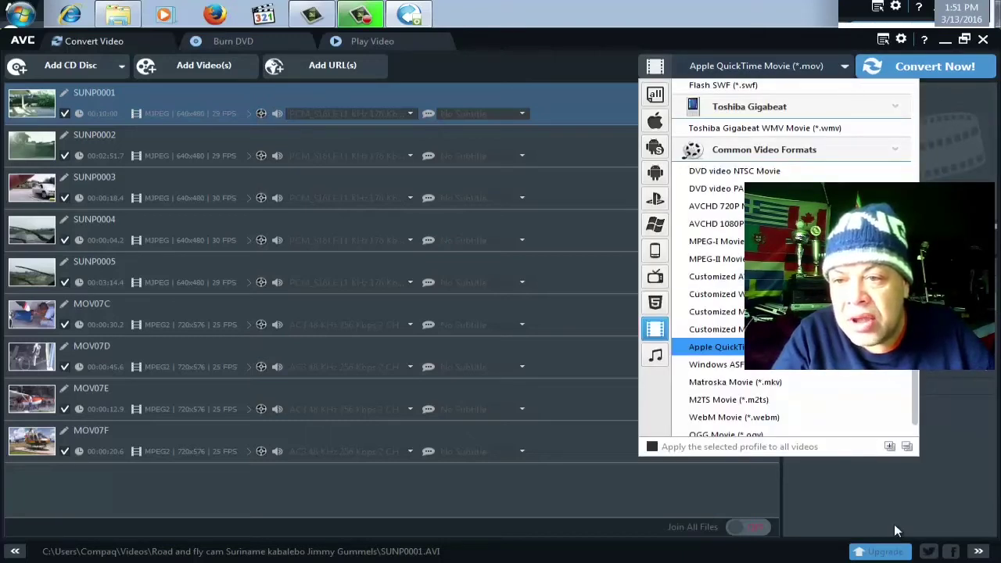
{"action": "left_click", "coordinate": [897, 531]}
{"action": "left_click", "coordinate": [897, 531]}
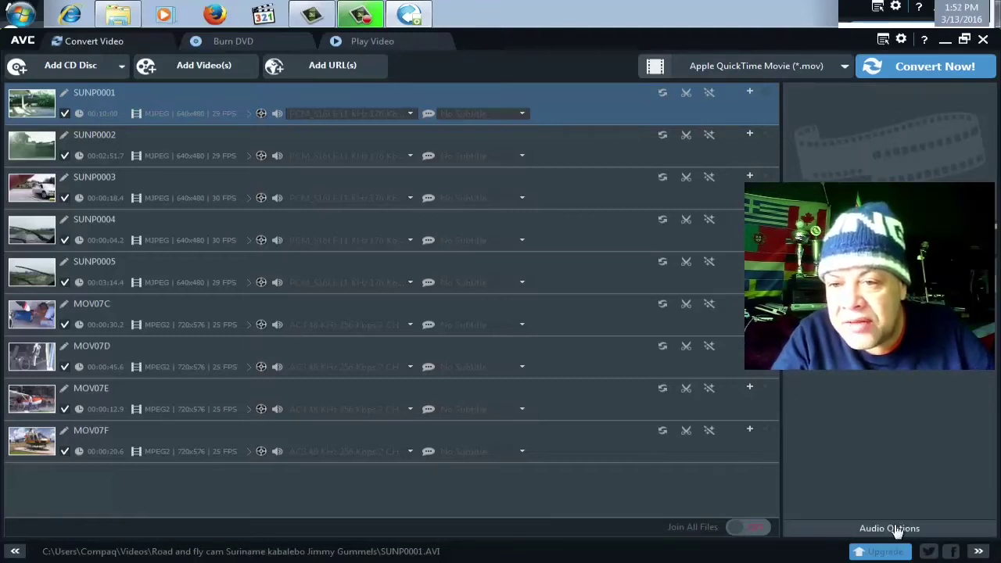
{"action": "left_click", "coordinate": [897, 528]}
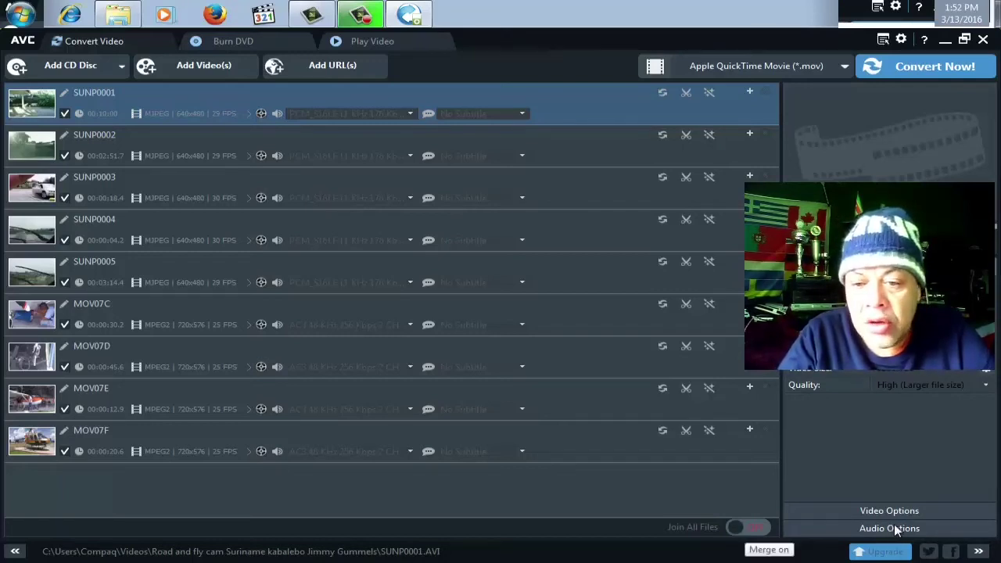
Step: Enable Join All Files to merge the nine clips under SUNP0001, and collapse the video settings
{"action": "left_click", "coordinate": [748, 527]}
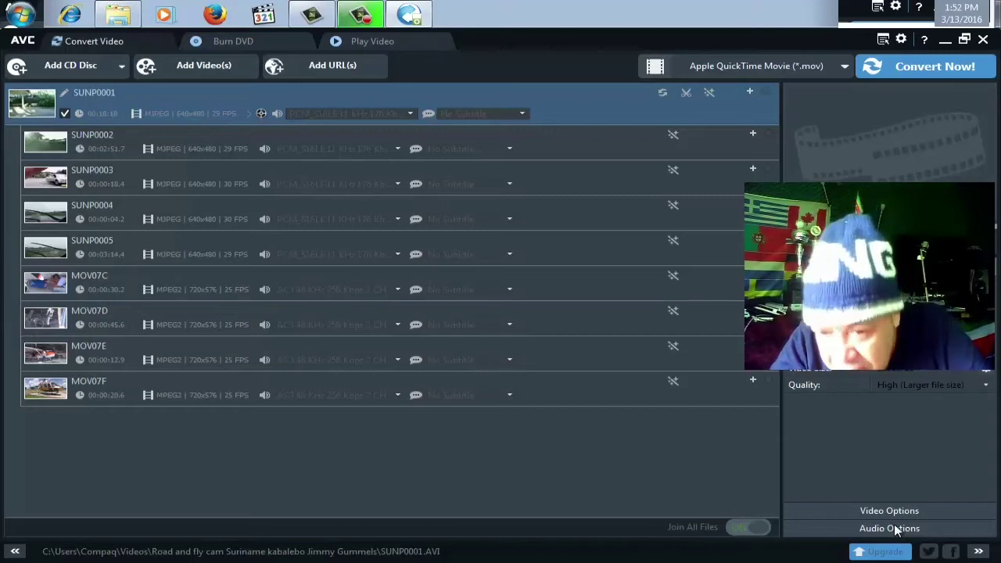
{"action": "left_click", "coordinate": [889, 528]}
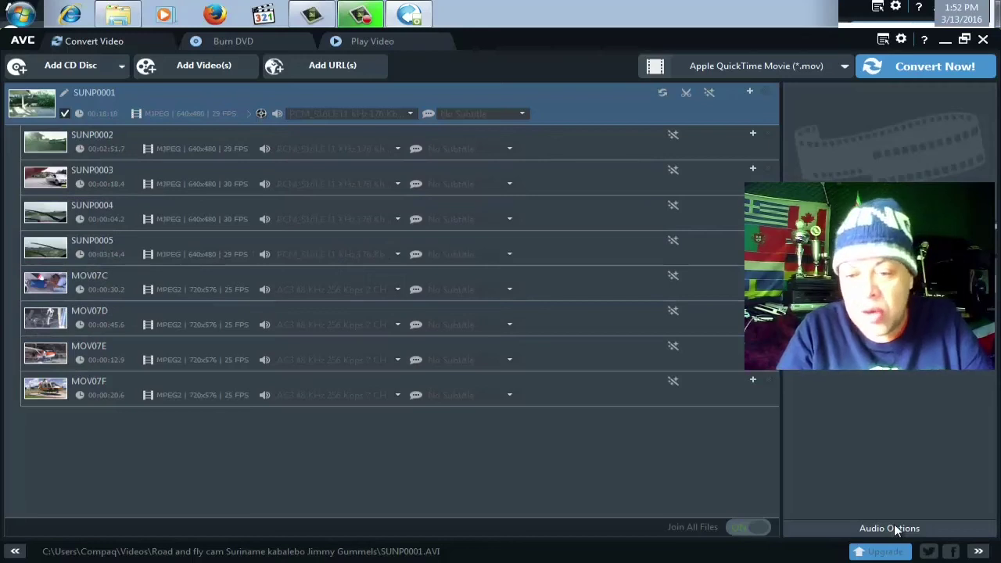
{"action": "left_click", "coordinate": [748, 527]}
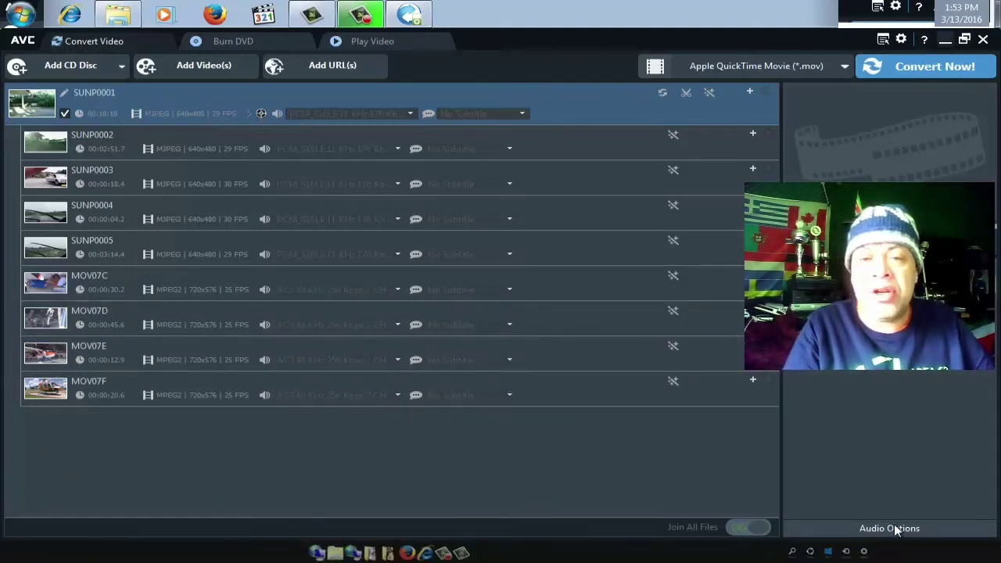
Step: Show the desktop and bring up the Camtasia Recorder controls from the taskbar
{"action": "key", "text": "super+d"}
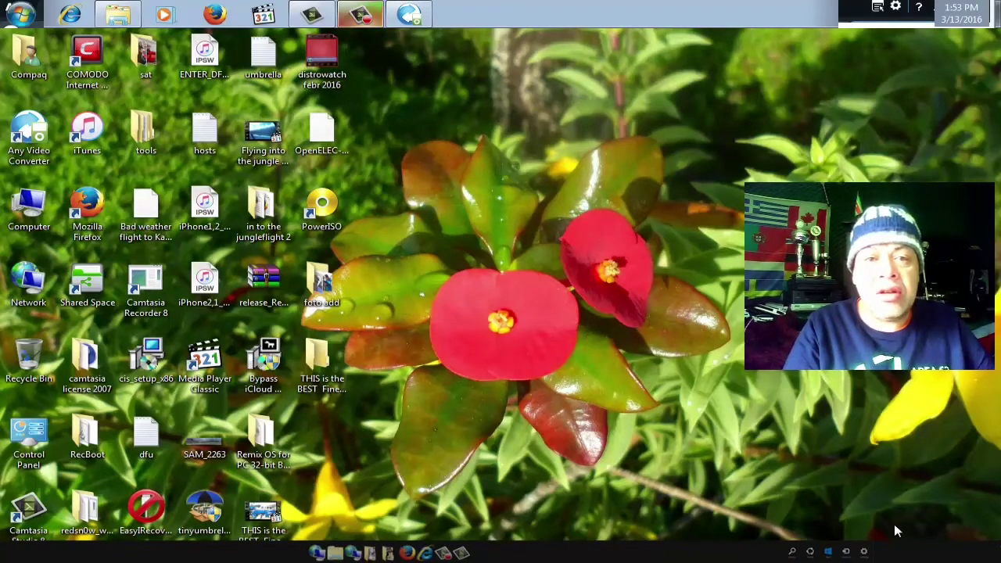
{"action": "left_click", "coordinate": [893, 524]}
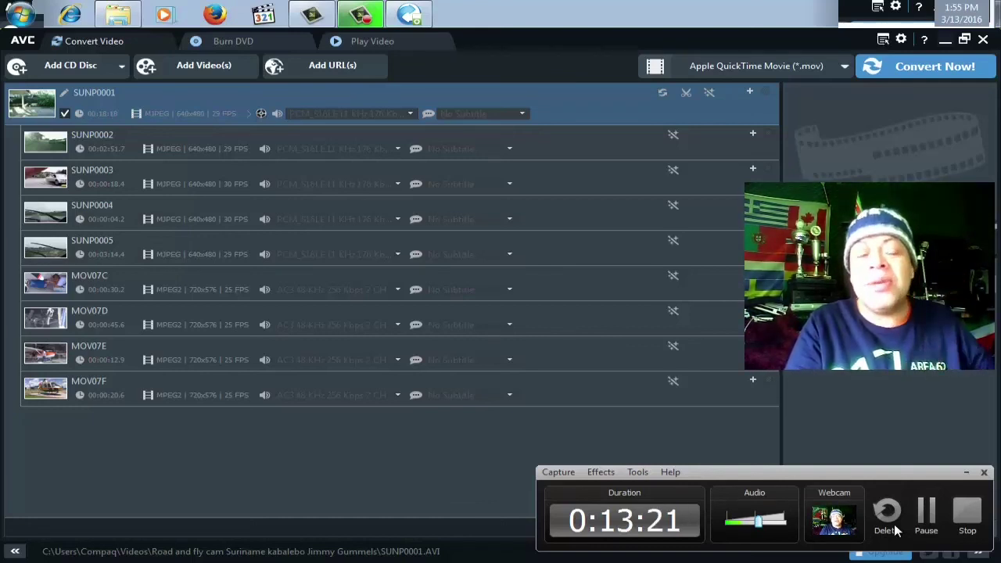
{"action": "key", "text": "Down"}
{"action": "key", "text": "Down"}
{"action": "key", "text": "Down"}
{"action": "key", "text": "Down"}
{"action": "key", "text": "Down"}
{"action": "key", "text": "Down"}
{"action": "key", "text": "Down"}
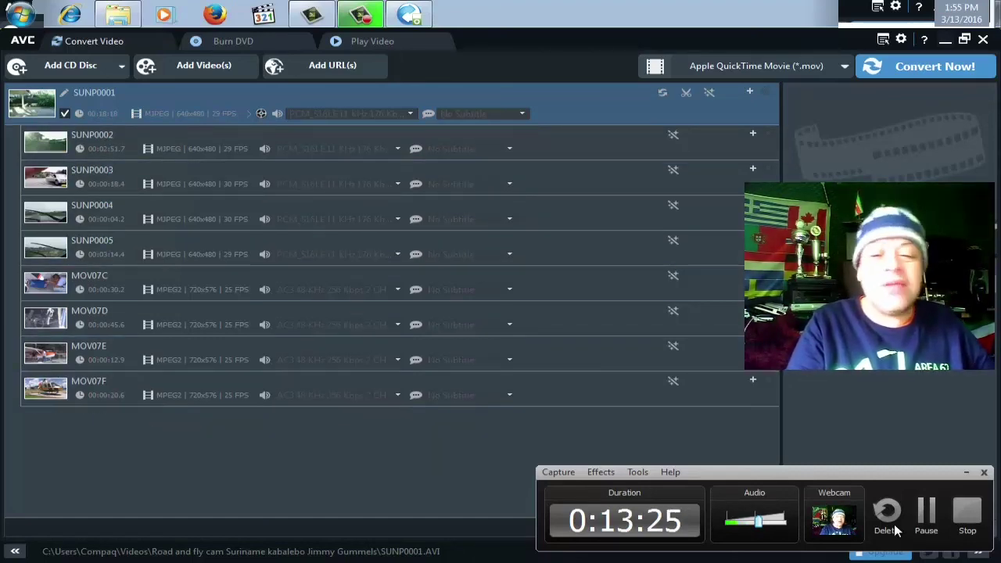